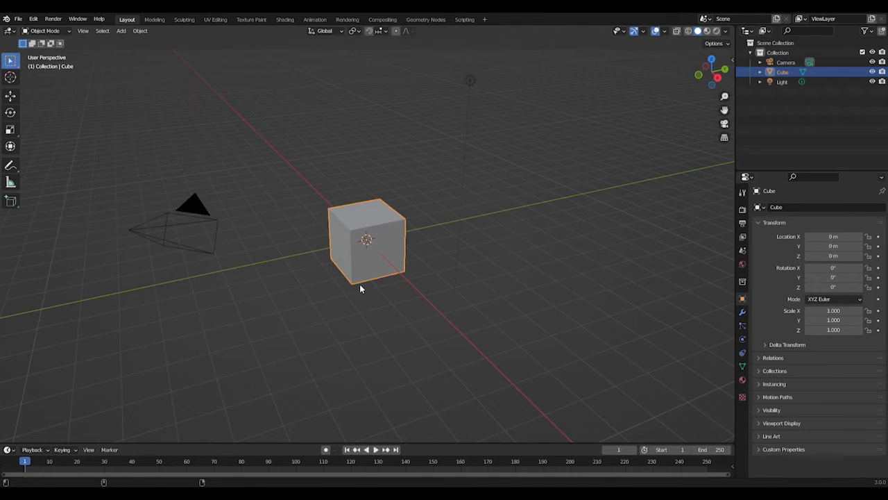
Step: Set the scene's length unit to Centimeters
click(767, 259)
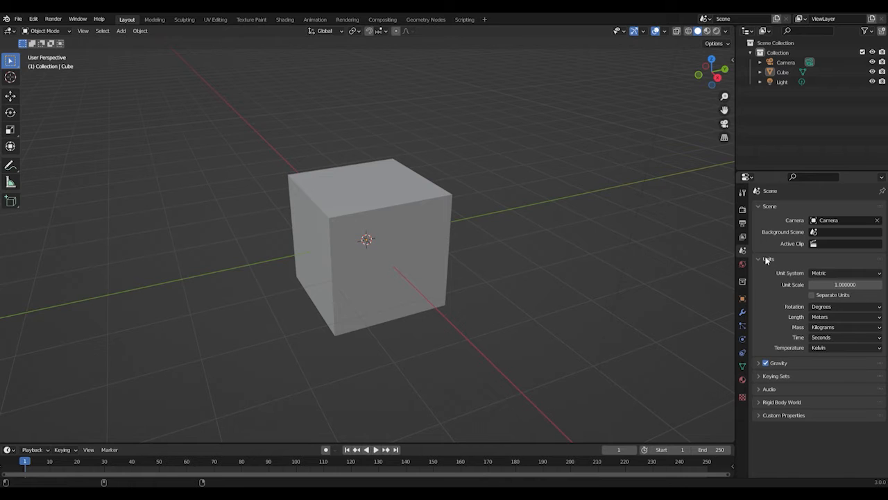
click(831, 317)
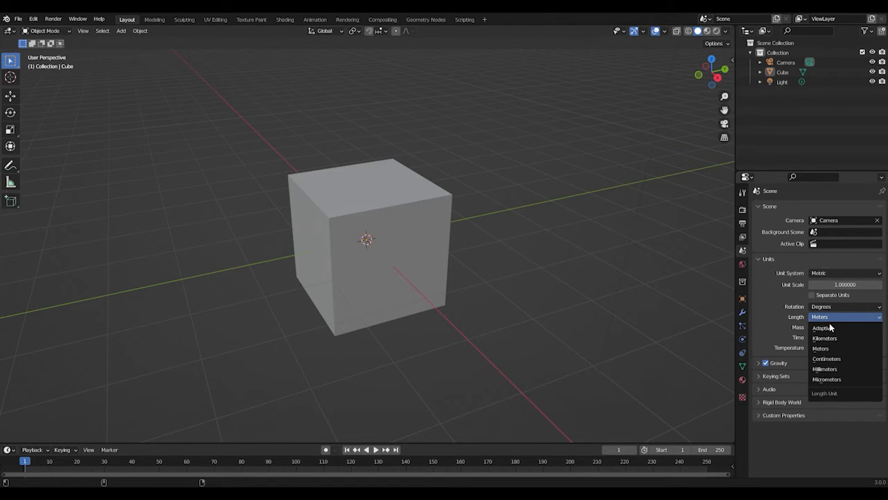
click(835, 359)
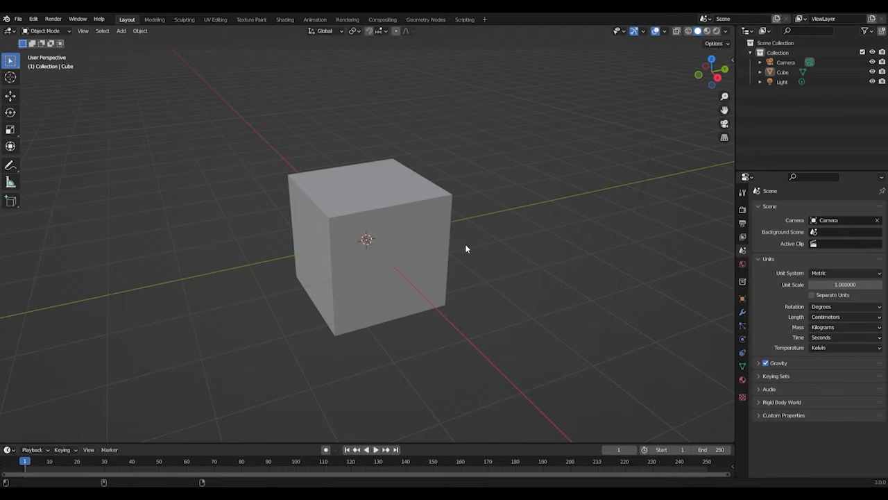
Step: Switch to the front orthographic view and put the cube in Edit Mode
key(KP_1)
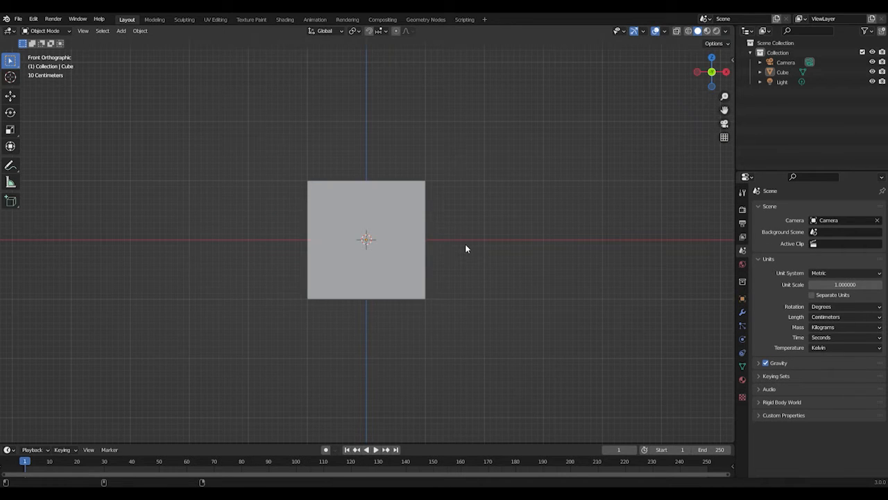
scroll(465, 248, up, 2)
scroll(465, 247, up, 1)
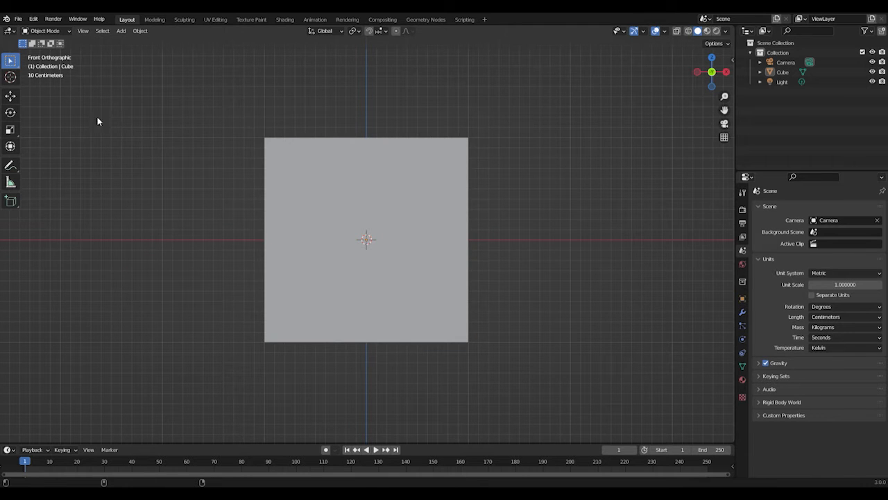
click(67, 31)
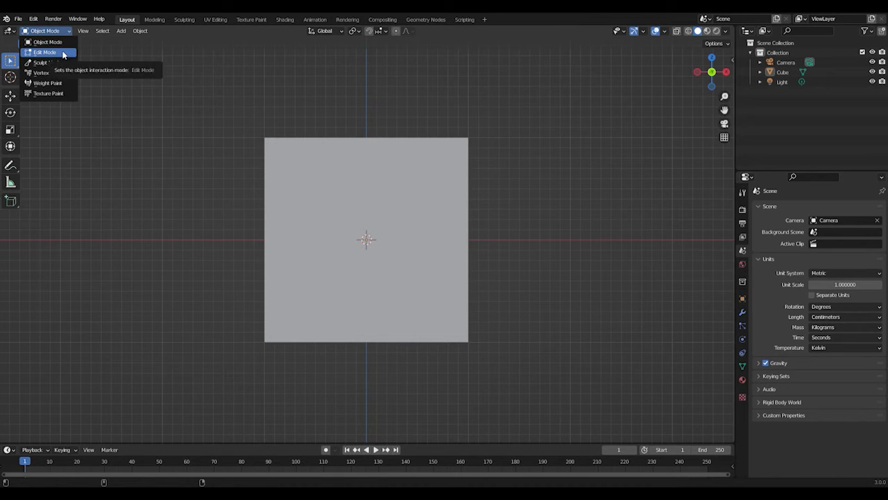
click(63, 52)
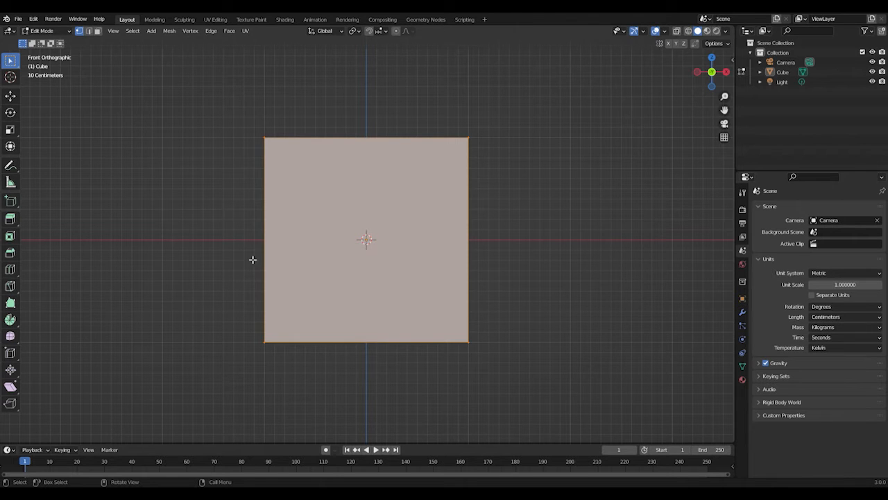
scroll(260, 308, up, 1)
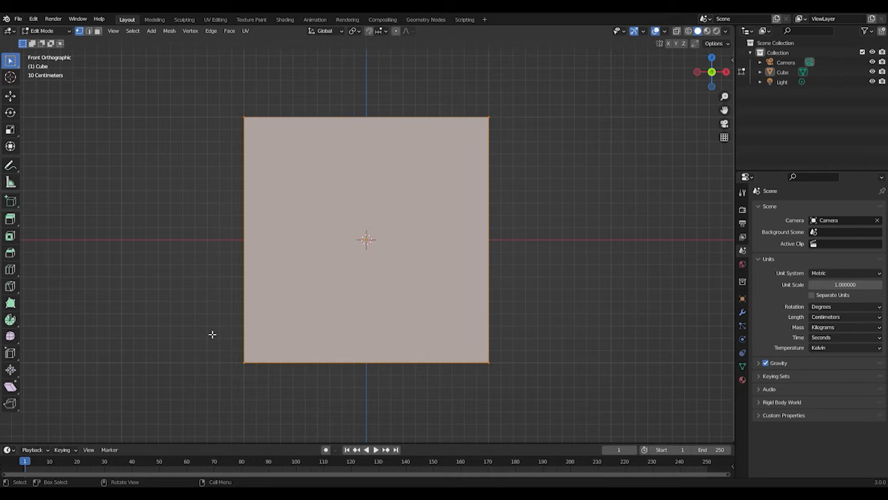
Step: Enable X-Ray, select all four bottom vertices of the cube and inspect the selection from below
drag(235, 333, 523, 394)
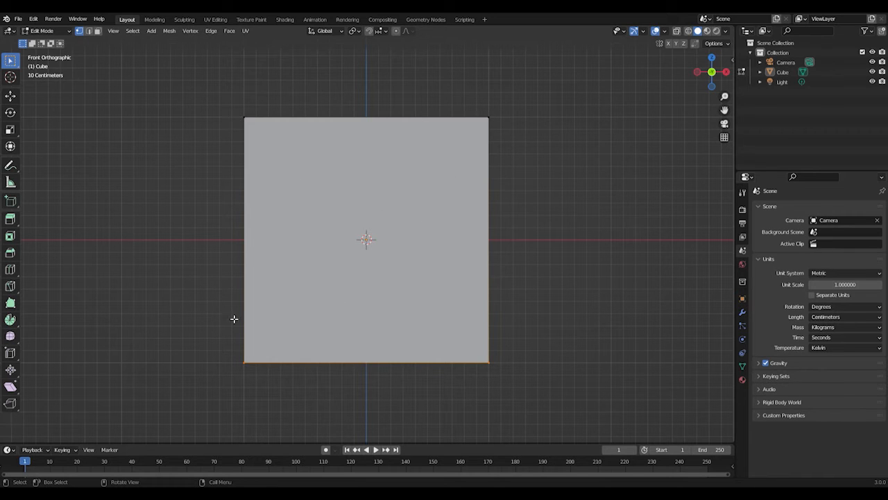
click(677, 31)
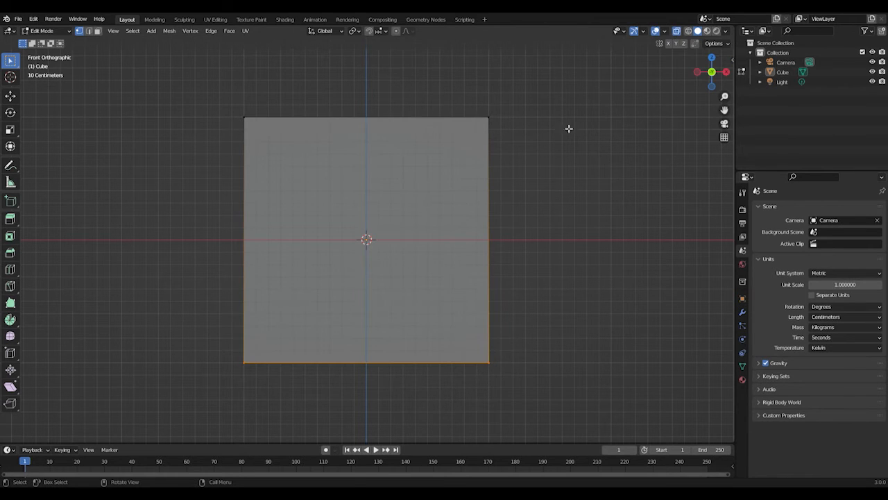
drag(183, 308, 543, 424)
middle_drag(543, 376, 532, 343)
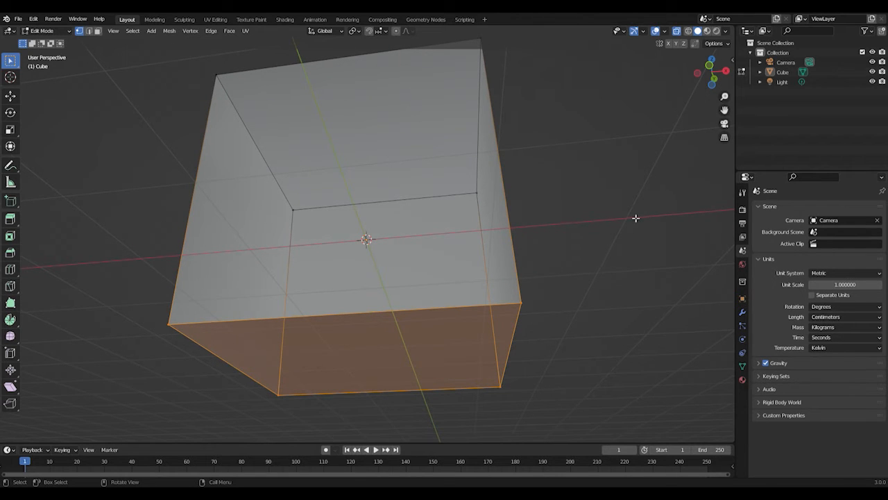
key(KP_1)
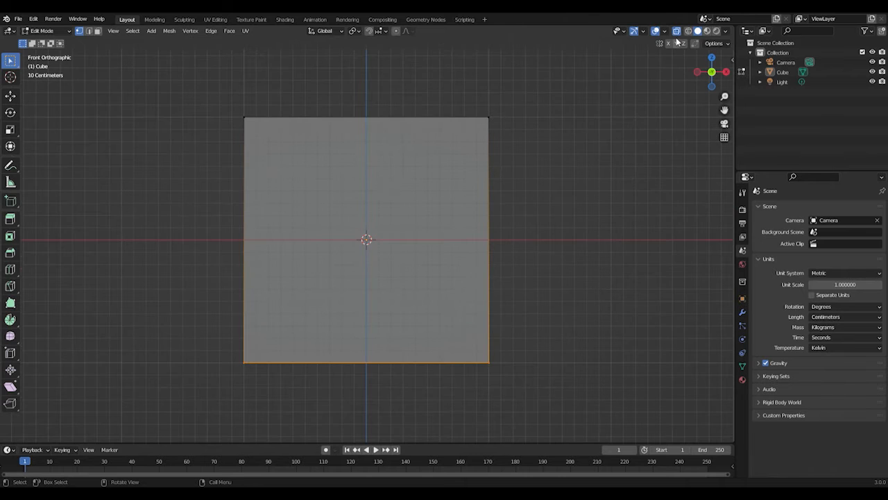
Step: Turn X-Ray off, select the cube's bottom vertices from the front and inspect the selection from below
key(a)
key(b)
drag(211, 331, 537, 404)
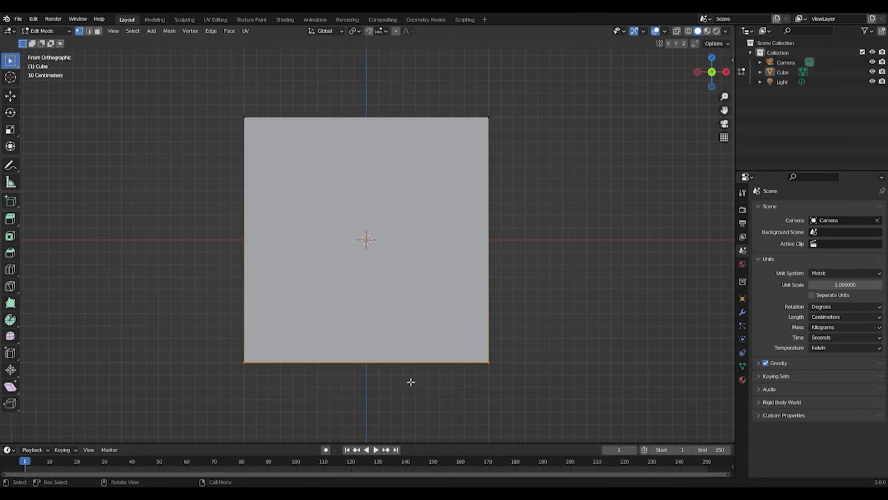
middle_drag(520, 384, 529, 357)
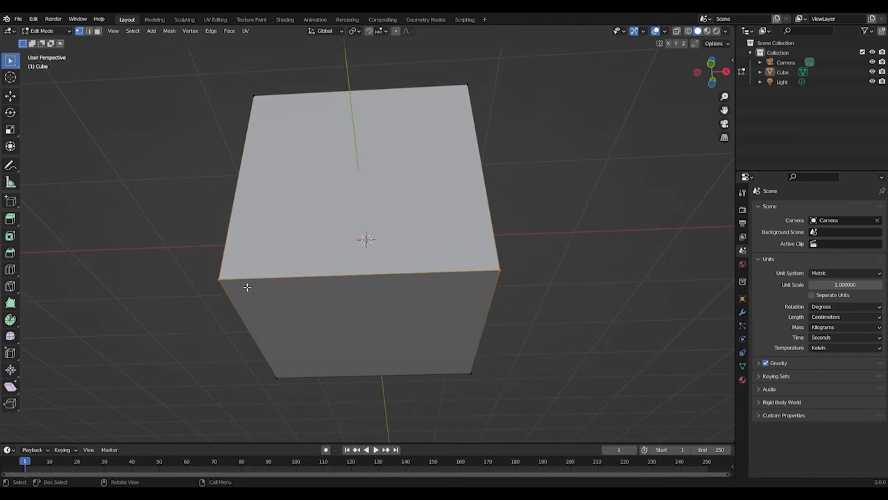
scroll(244, 288, up, 2)
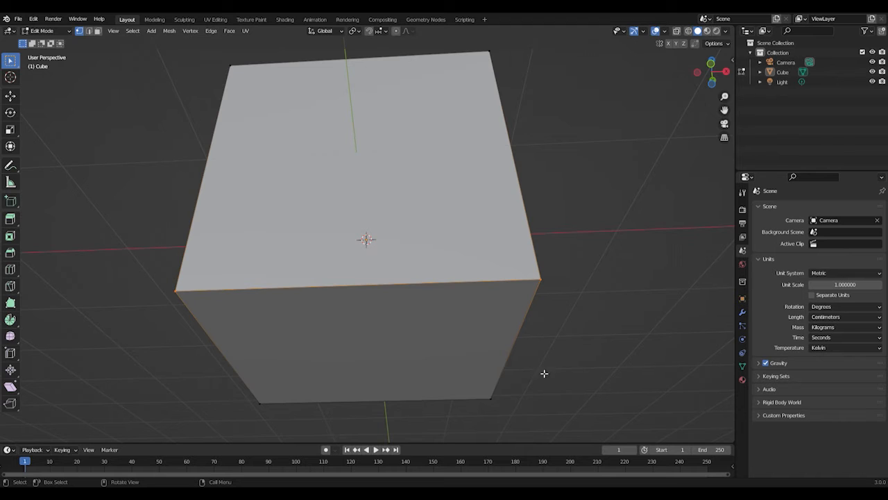
key(KP_1)
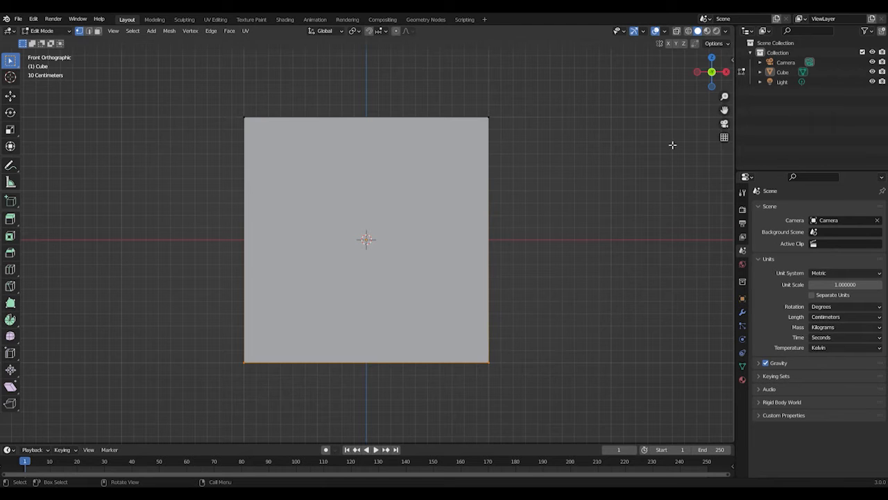
Step: With X-Ray on, select all four bottom vertices of the cube and set their median Z to 0 cm
click(677, 32)
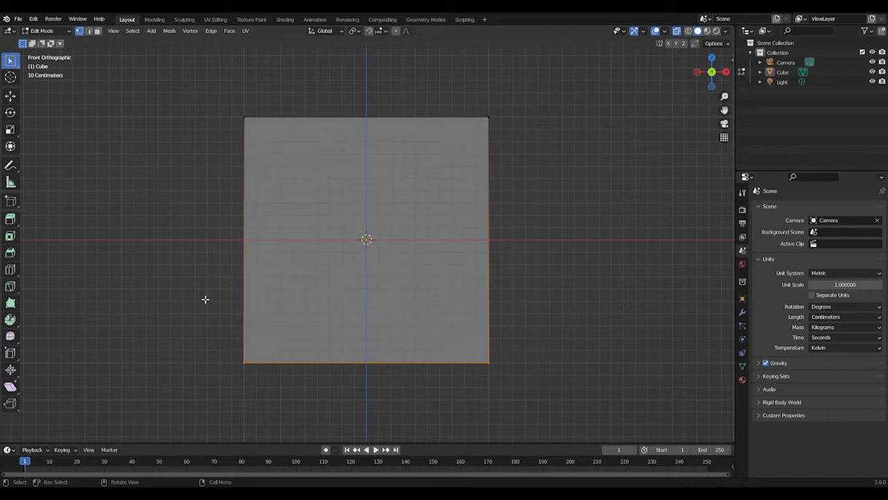
drag(210, 314, 553, 416)
key(n)
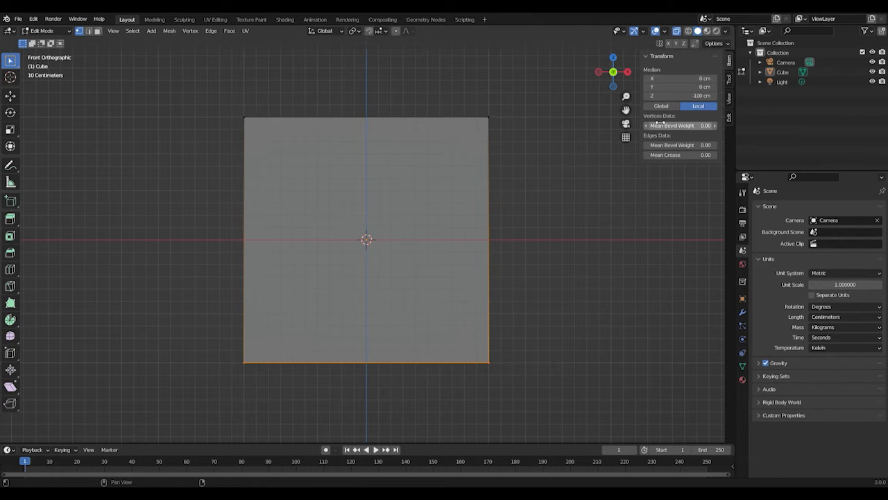
click(701, 97)
text(0)
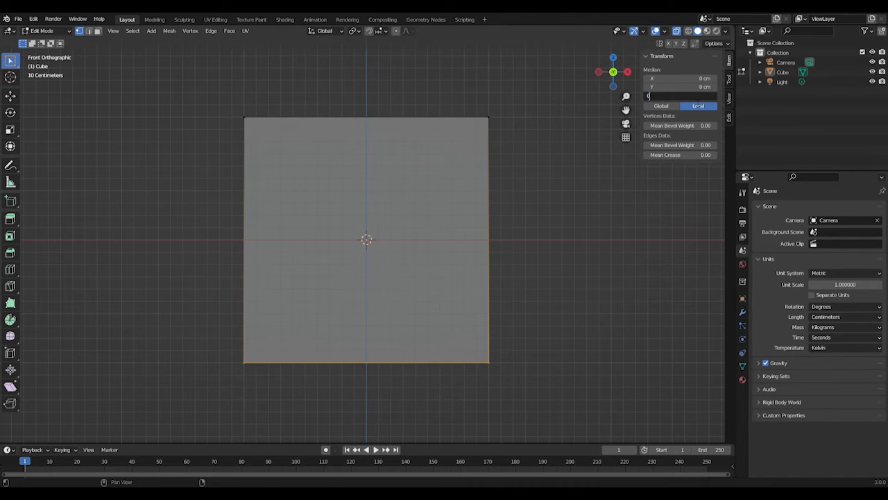
key(Return)
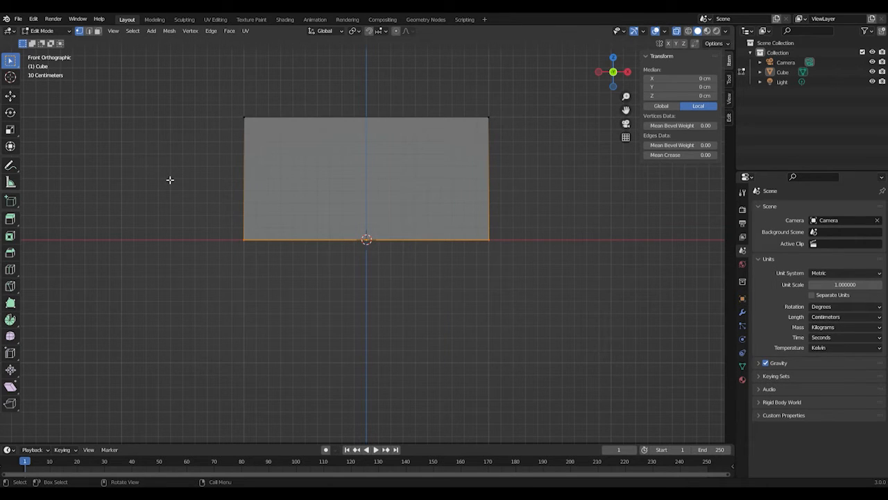
Step: Return to Object Mode and set the block's dimensions to X 7 cm, Y 7 cm and Z 20 cm
key(Tab)
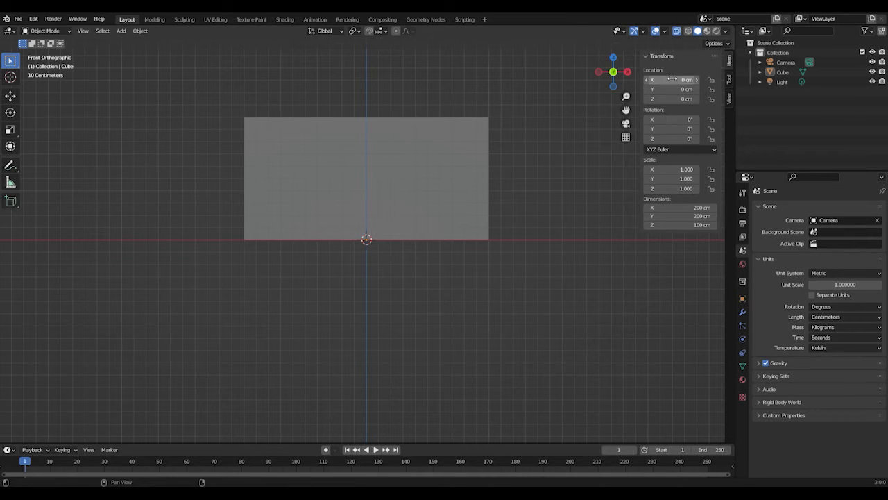
click(701, 208)
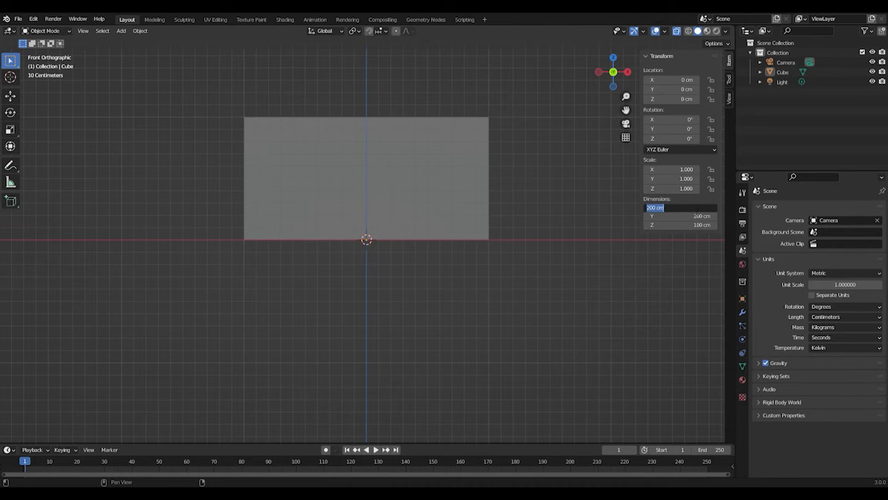
text(7)
key(Tab)
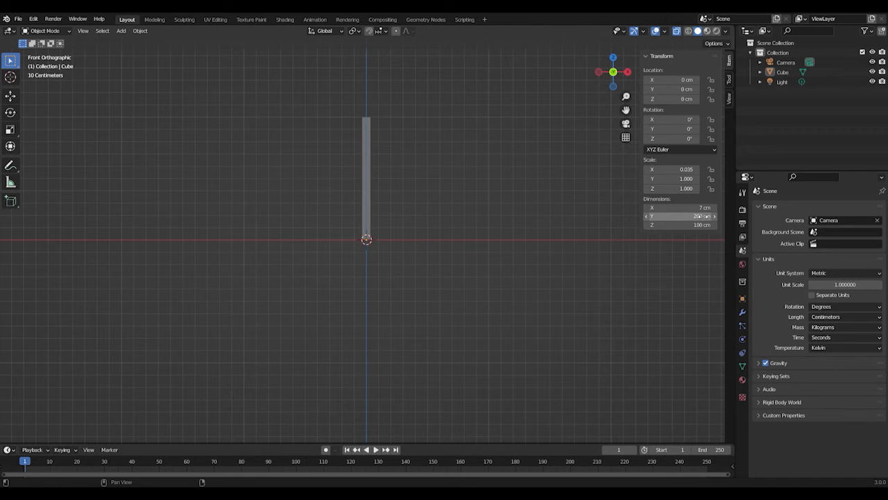
text(7)
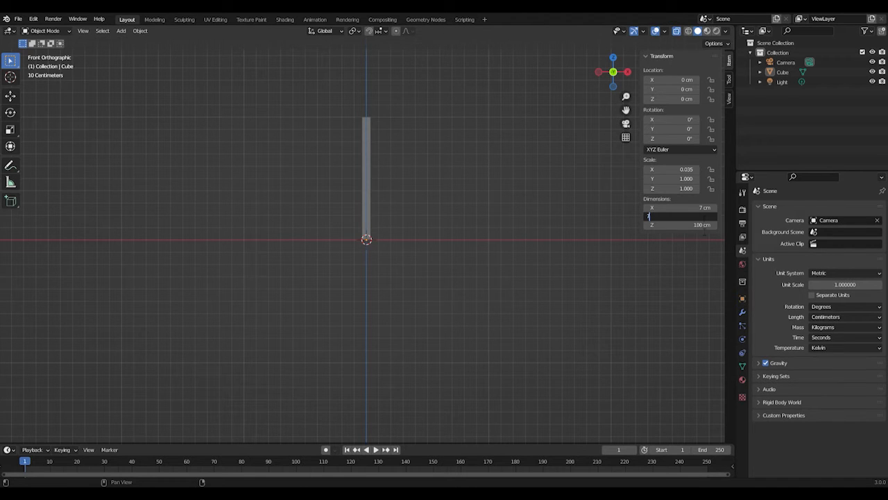
key(Tab)
text(20)
key(Return)
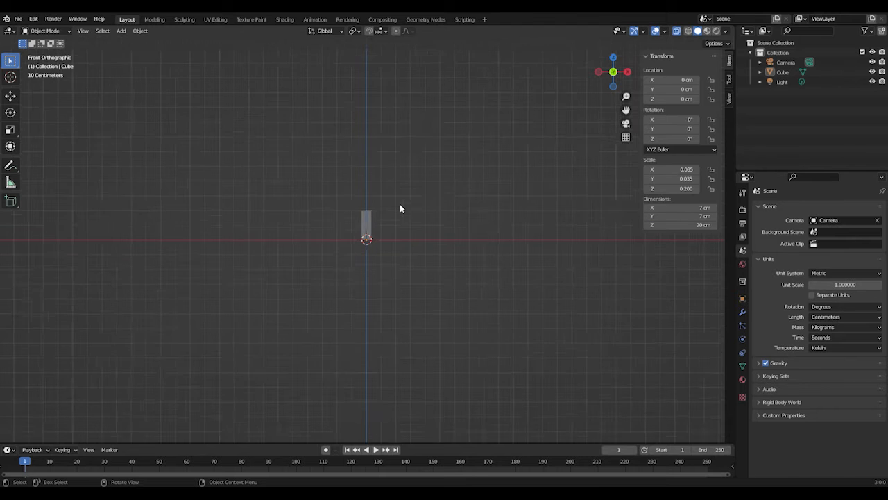
Step: In Edit Mode, select the block's top vertices and extrude the top face upward by 2 cm
scroll(402, 204, up, 12)
scroll(438, 216, up, 1)
shift+middle_drag(451, 208, 436, 351)
scroll(444, 278, down, 3)
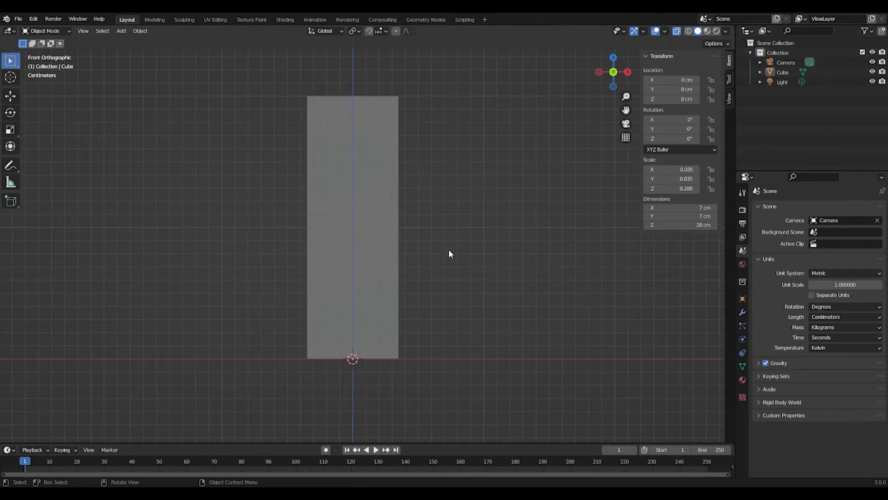
scroll(440, 204, up, 1)
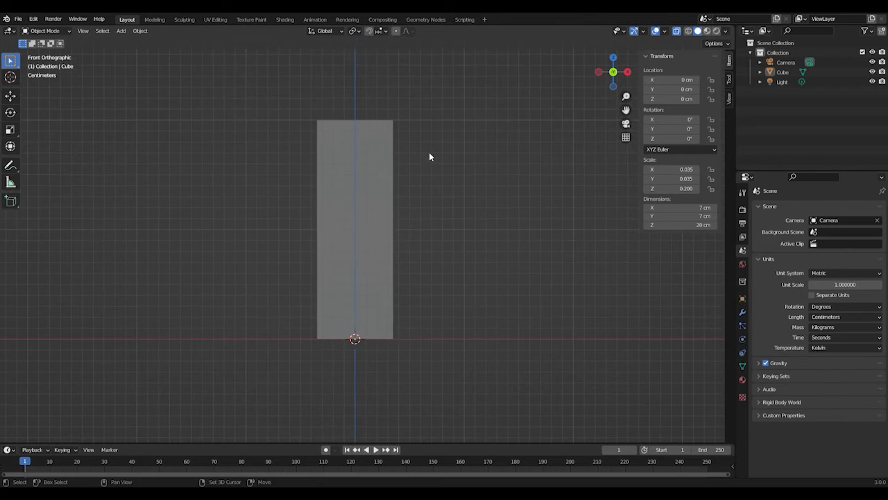
shift+middle_drag(430, 155, 432, 215)
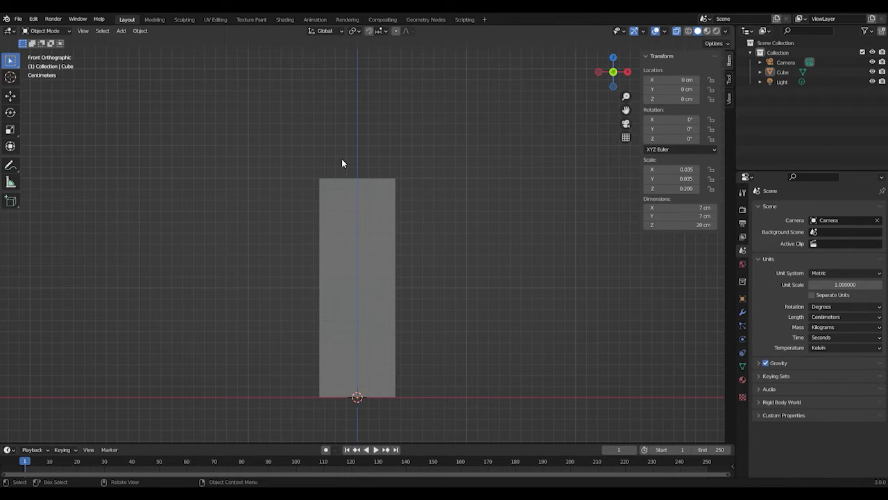
key(Tab)
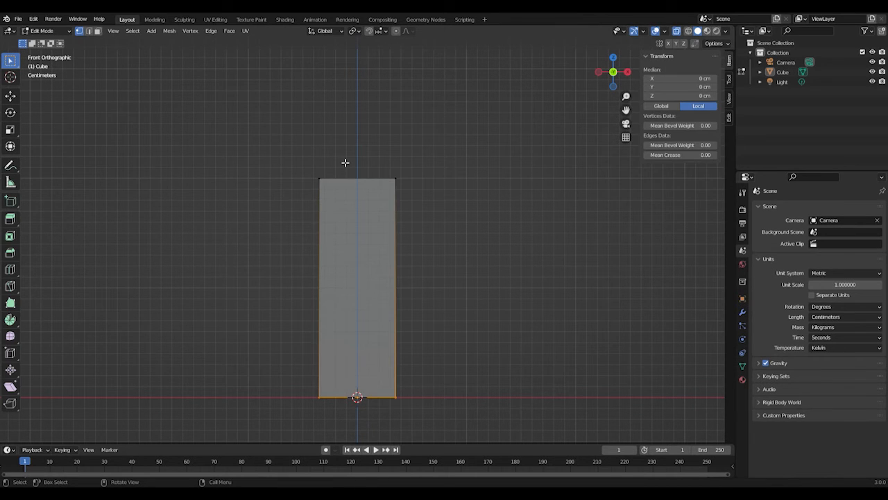
drag(280, 150, 438, 213)
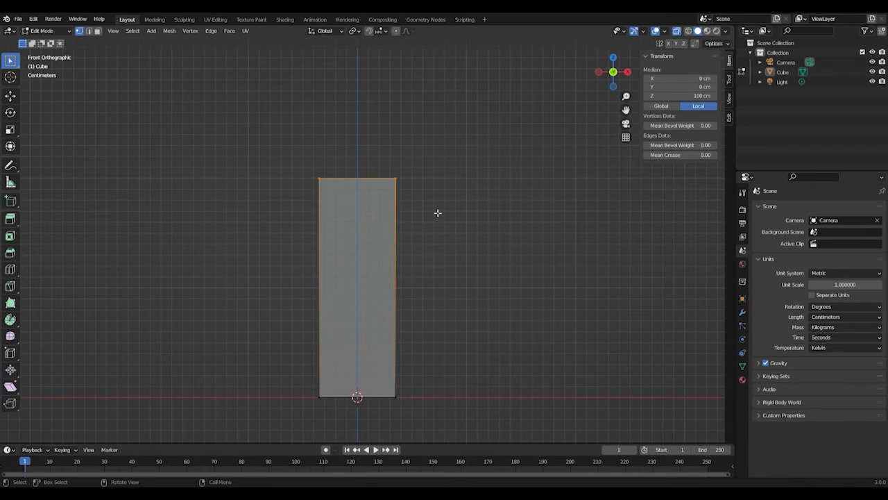
text(e2)
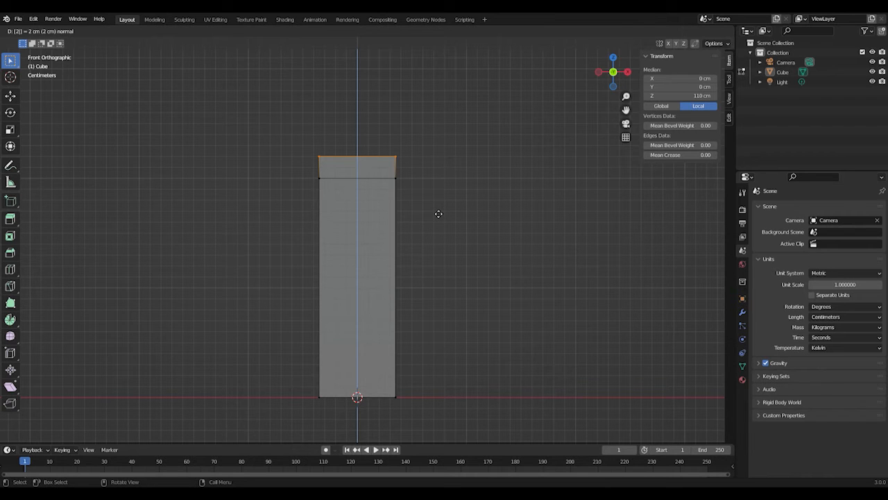
key(Return)
Step: Extrude the block's top face upward by another 1.5 cm
text(e)
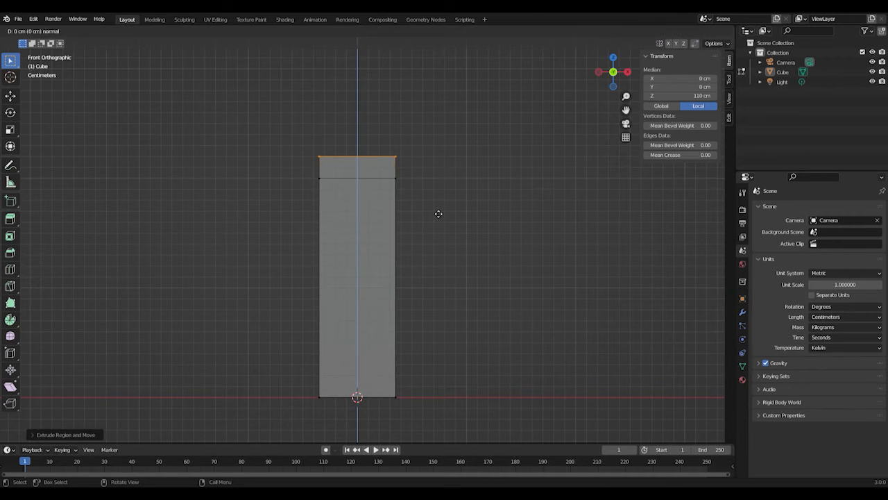
text(1.5)
key(Return)
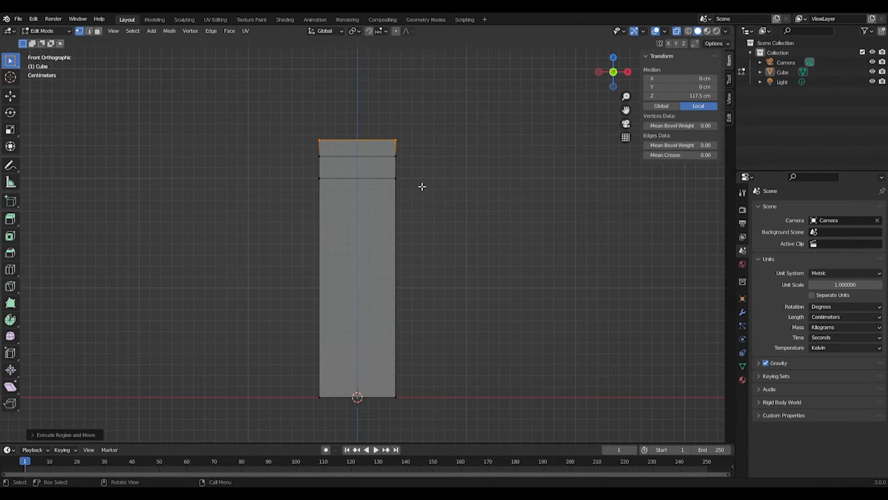
Step: Select the block's uppermost extruded section in side view and scale it along Y to about 0.045 to form a thin ridge
scroll(427, 185, up, 2)
scroll(423, 183, down, 1)
middle_drag(458, 174, 436, 213)
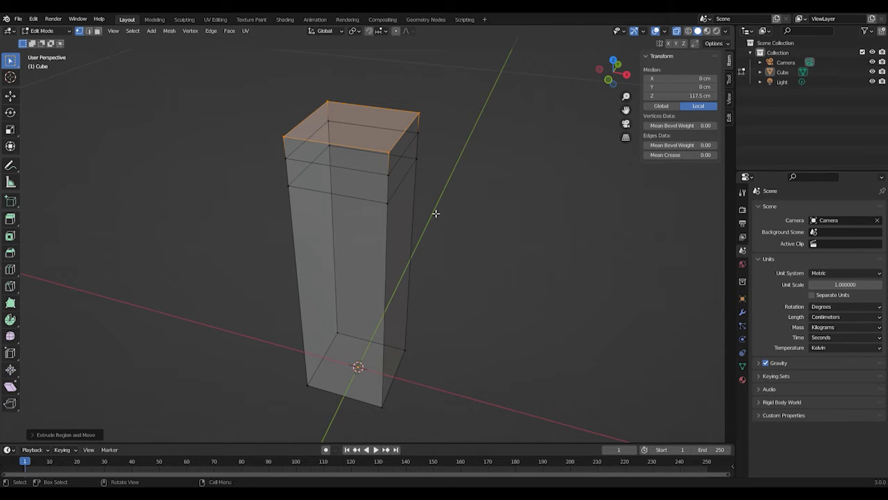
key(KP_3)
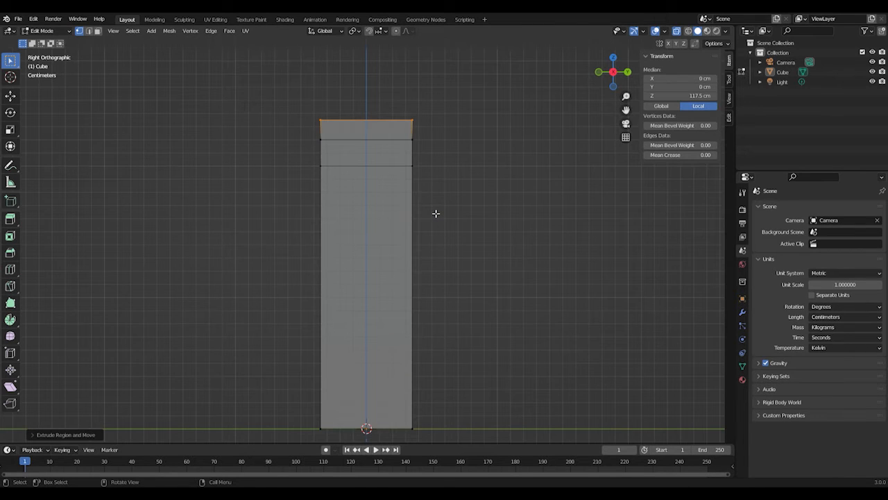
drag(288, 100, 456, 155)
scroll(465, 196, up, 1)
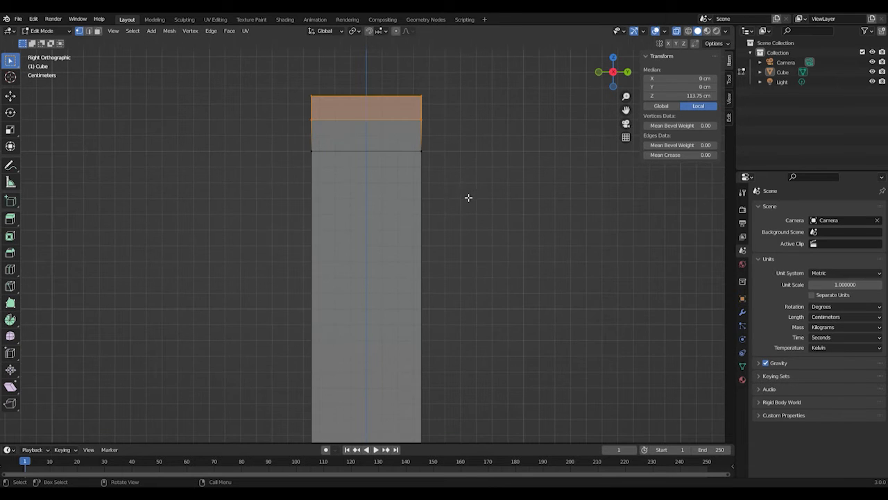
shift+middle_drag(490, 208, 455, 259)
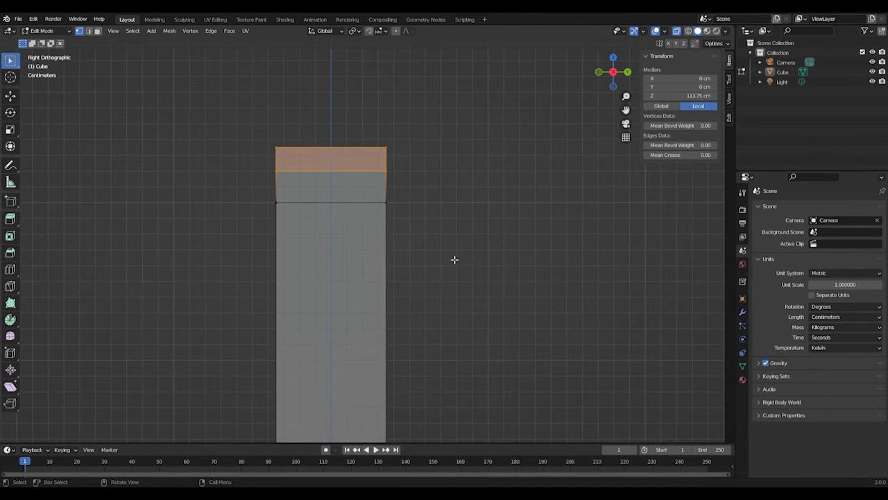
key(s)
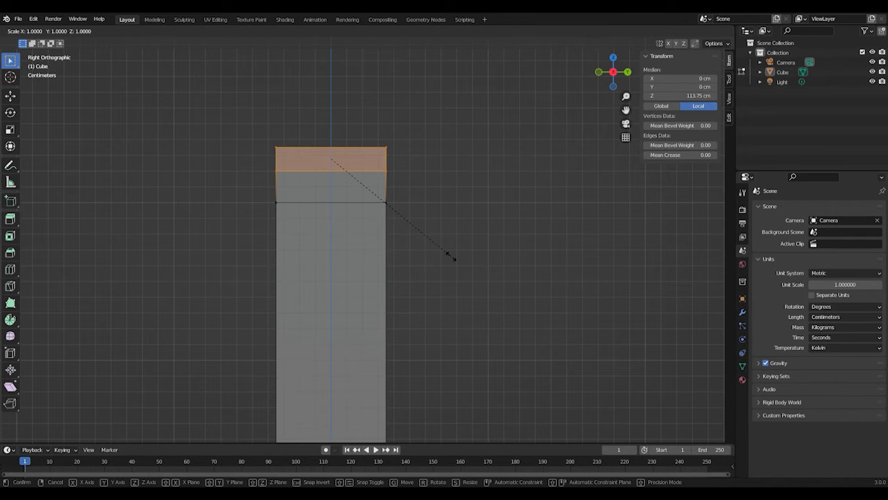
key(y)
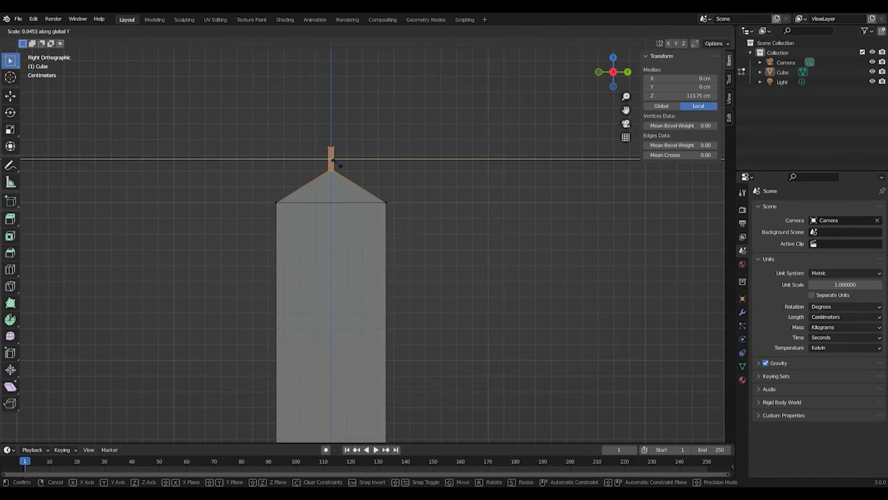
click(339, 166)
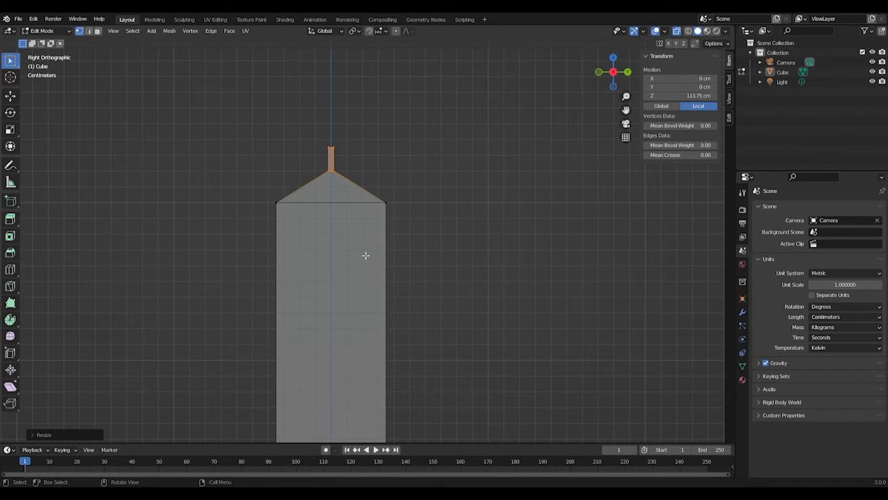
Step: Examine the narrowed ridge and the sloping faces beneath it from several angles
middle_drag(352, 267, 396, 277)
scroll(454, 266, down, 4)
scroll(407, 274, up, 5)
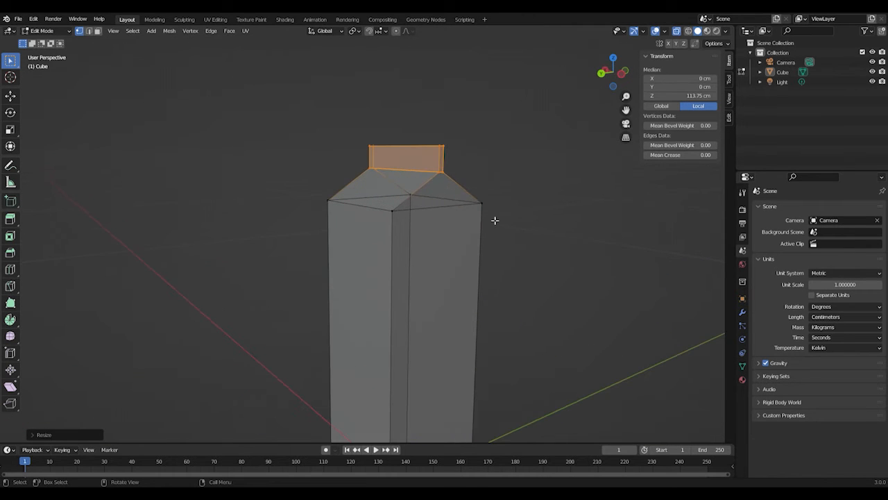
middle_drag(487, 217, 461, 222)
scroll(456, 254, up, 3)
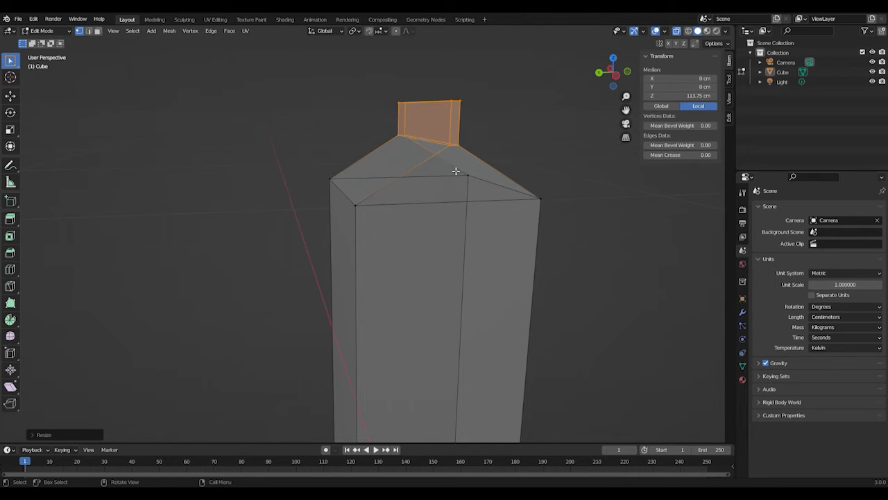
scroll(466, 209, up, 2)
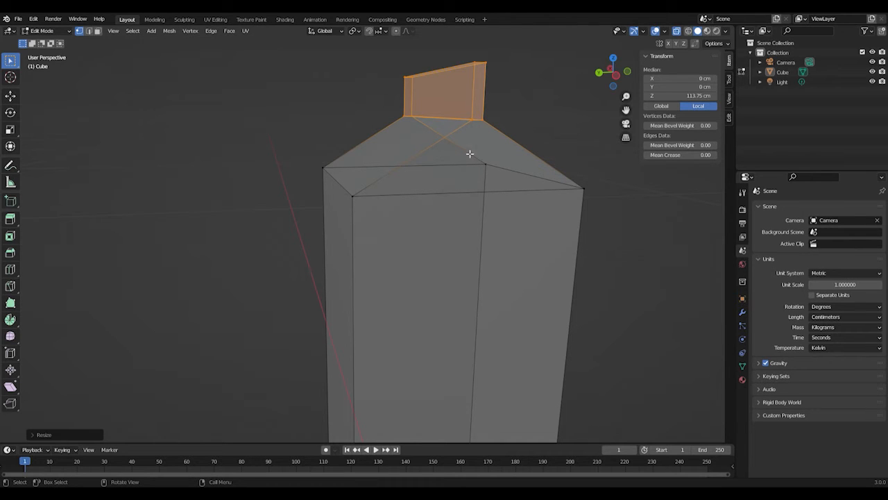
mouse_move(483, 181)
middle_down()
mouse_move(467, 193)
mouse_move(487, 186)
middle_up()
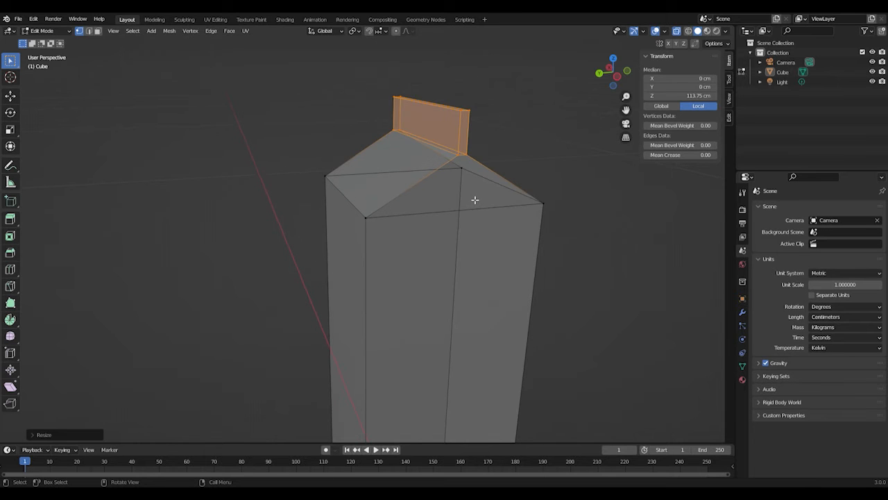
mouse_move(506, 214)
middle_down()
mouse_move(487, 223)
mouse_move(511, 217)
middle_up()
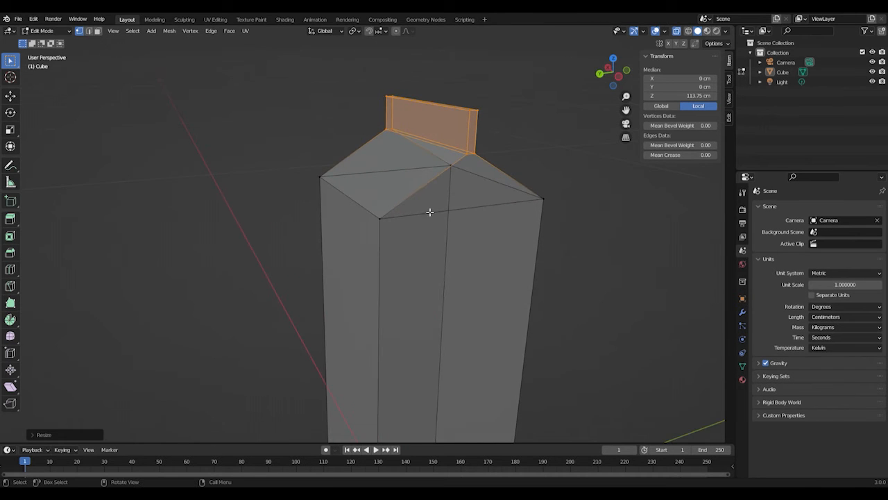
middle_drag(451, 206, 428, 222)
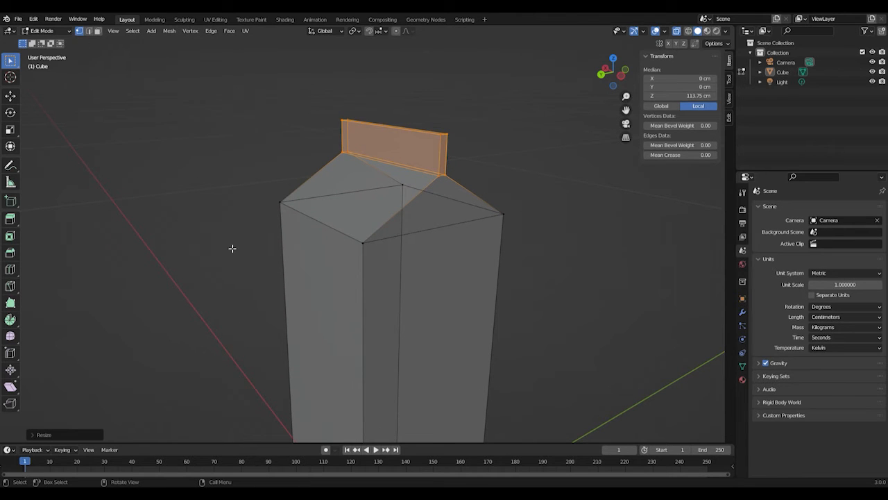
Step: Add two centred vertical loop cuts, one through the front and back faces and one through the side faces
click(10, 270)
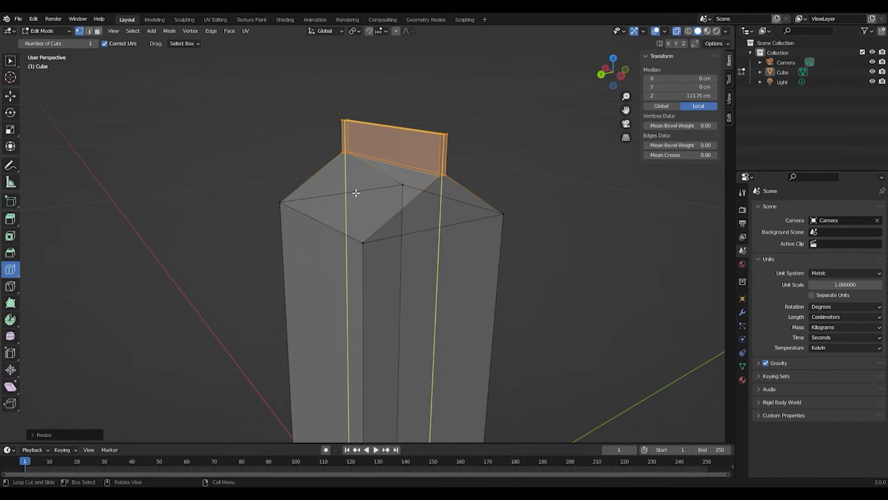
click(317, 228)
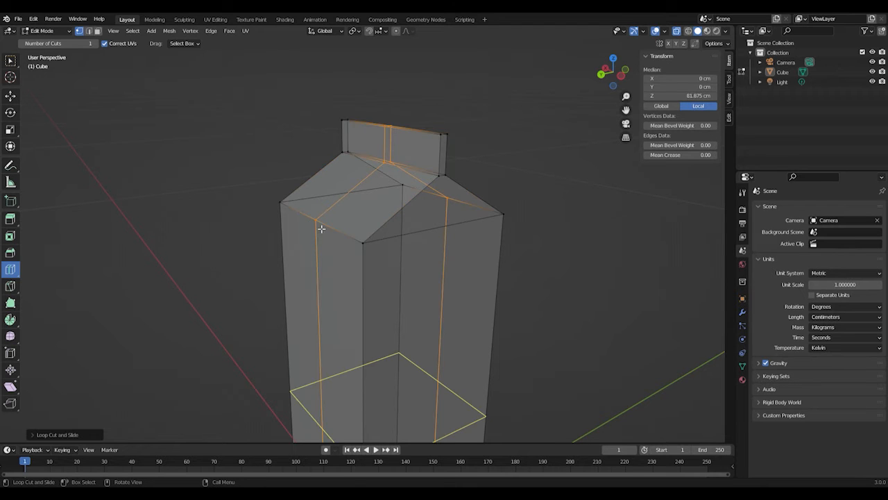
click(443, 226)
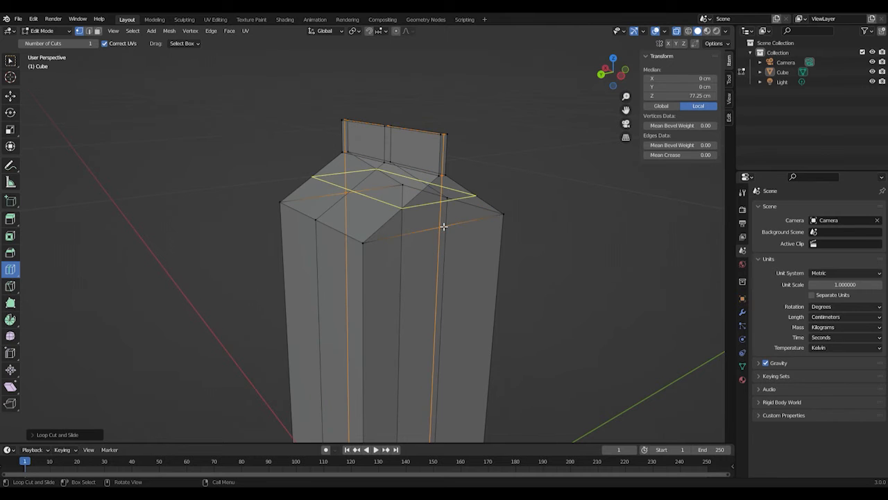
click(11, 61)
Step: In top view with face selection, select all faces on the positive Y half of the mesh and delete them
middle_drag(424, 241, 431, 258)
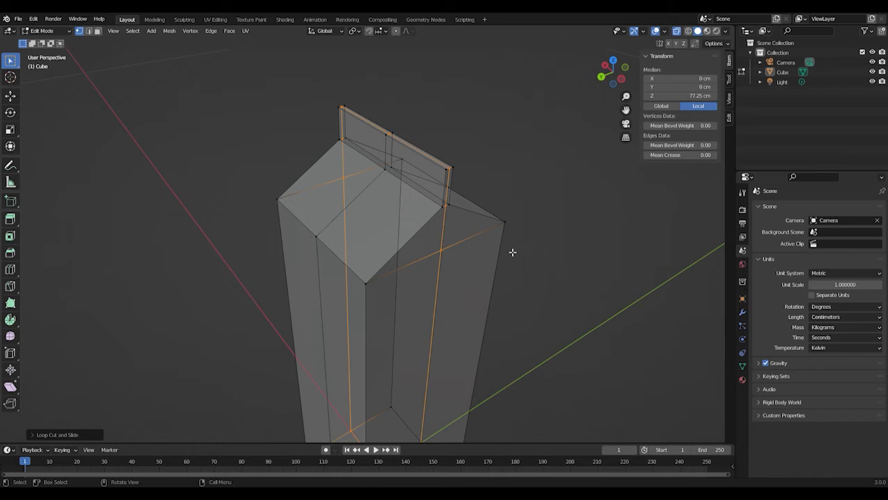
key(KP_7)
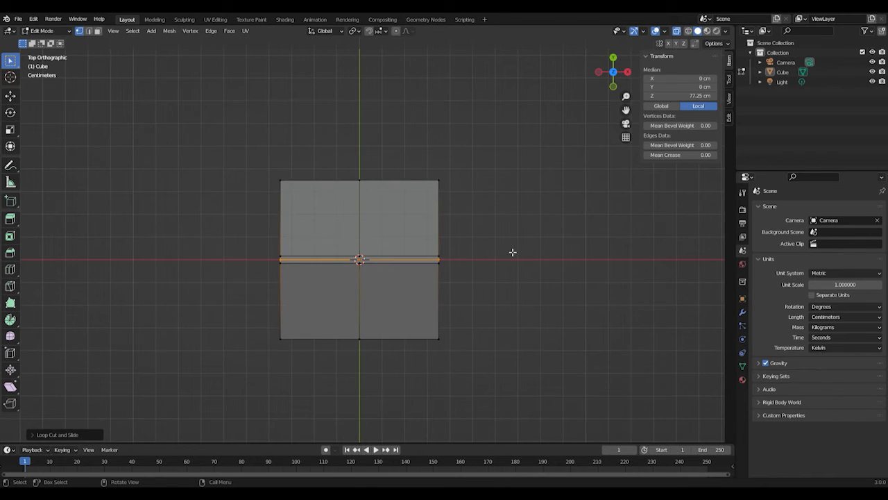
scroll(512, 252, up, 1)
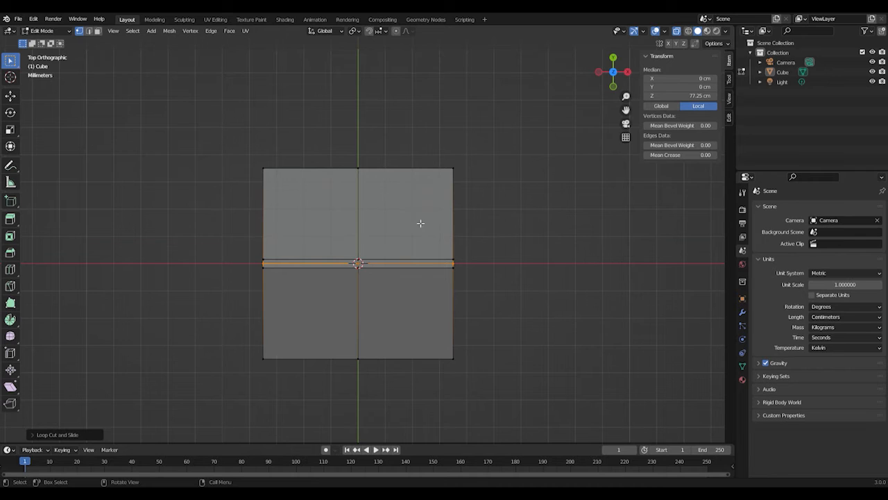
click(98, 31)
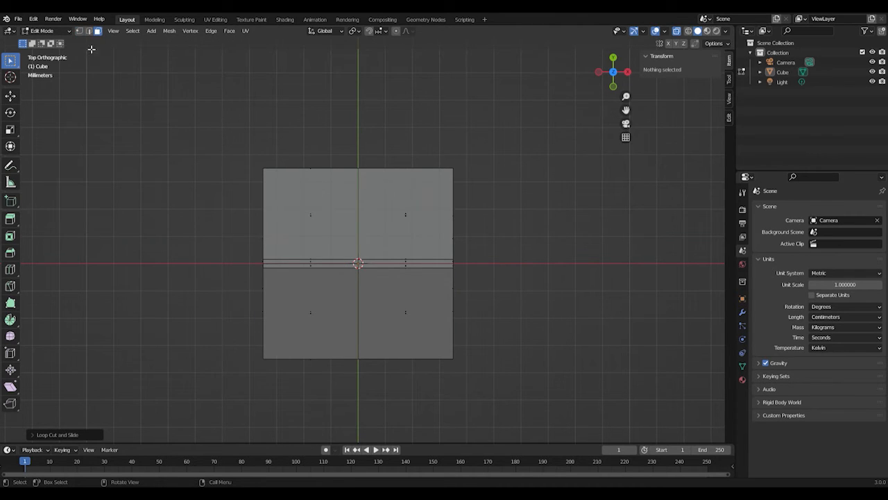
drag(223, 135, 470, 264)
scroll(470, 264, up, 2)
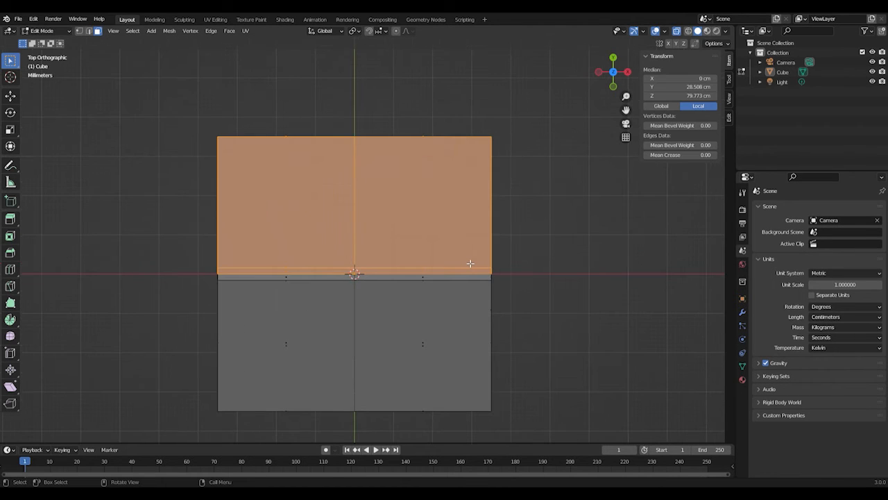
key(x)
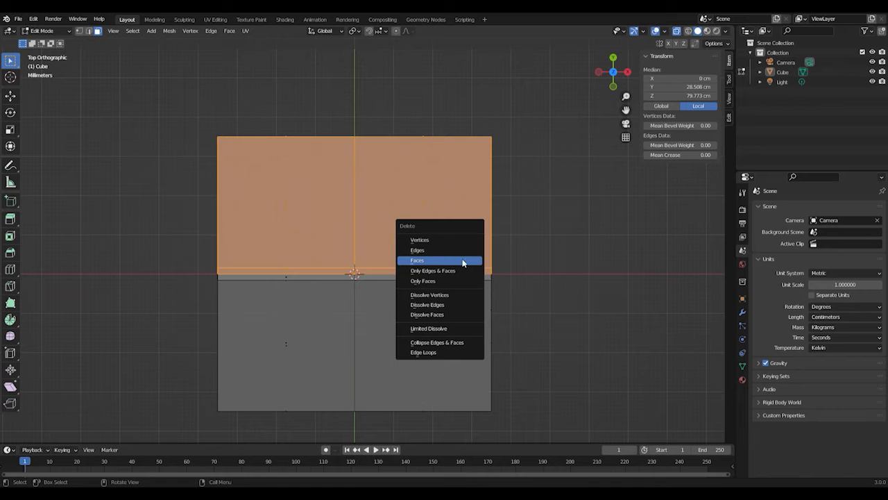
click(436, 260)
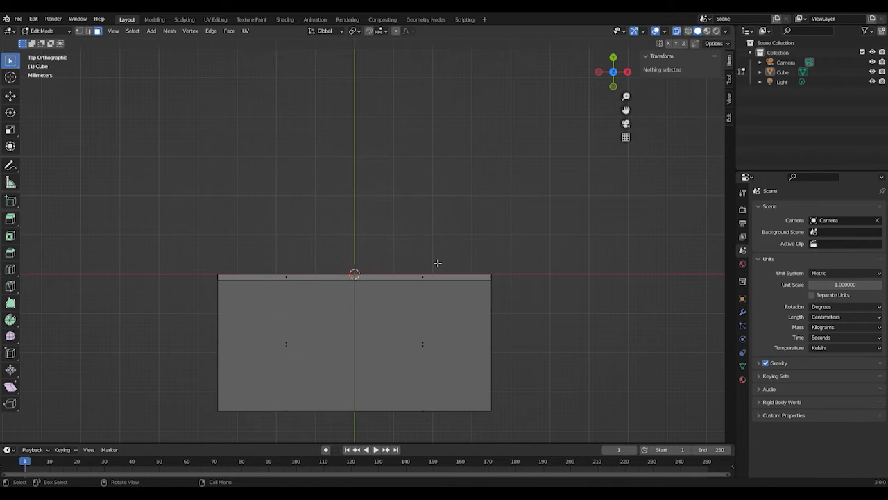
Step: Delete the remaining faces on the negative X half, keeping only one quarter of the mesh
drag(176, 219, 353, 436)
key(x)
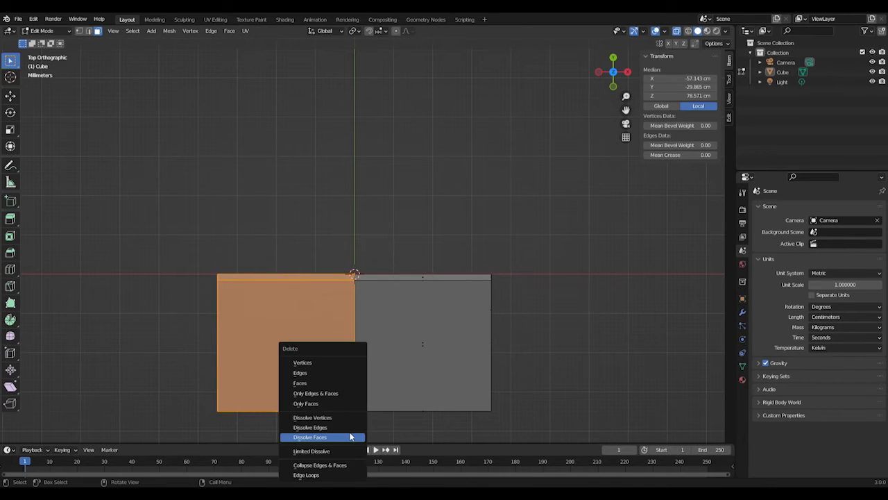
click(349, 383)
Step: Add a Mirror modifier to the quarter mesh and enable mirroring on both the X and Y axes
middle_drag(459, 342, 407, 277)
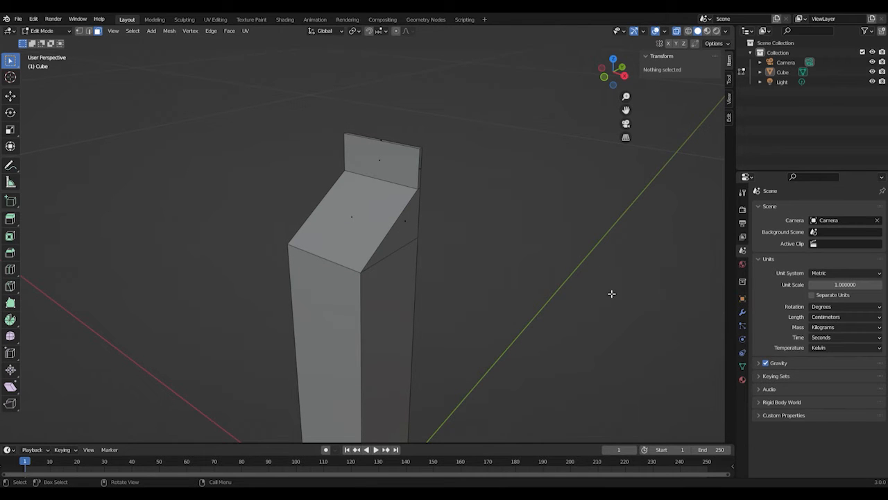
click(743, 313)
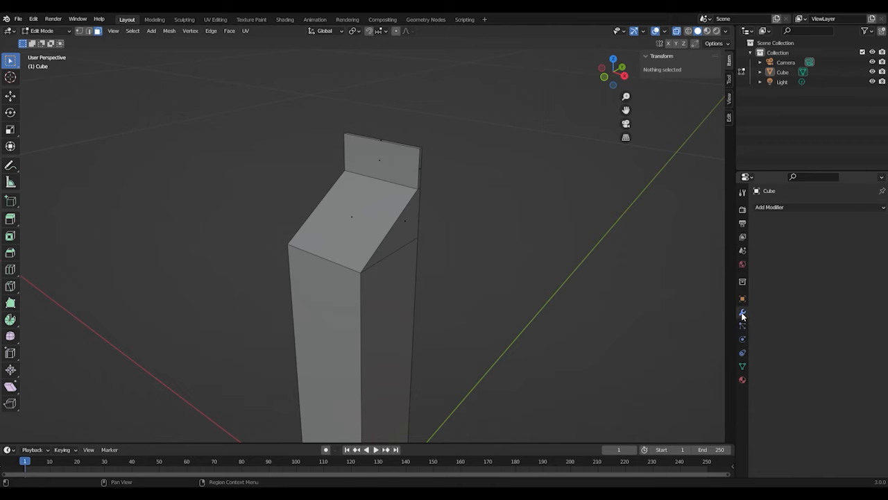
click(774, 207)
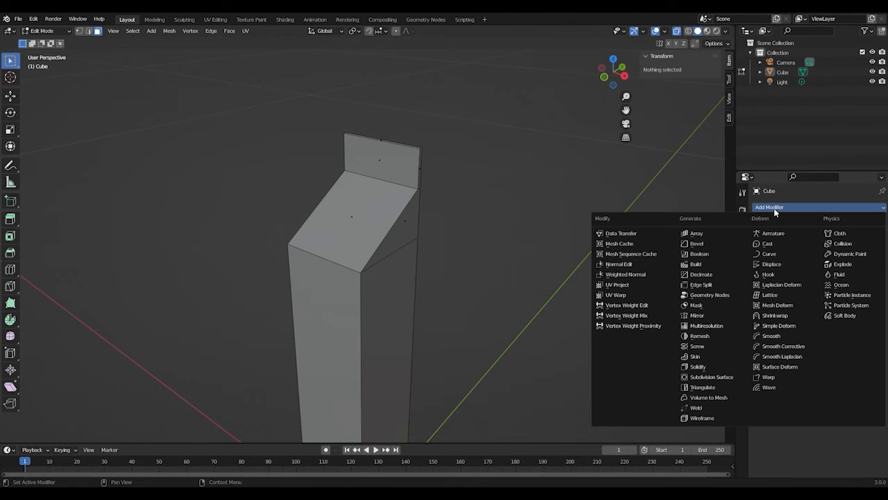
click(716, 315)
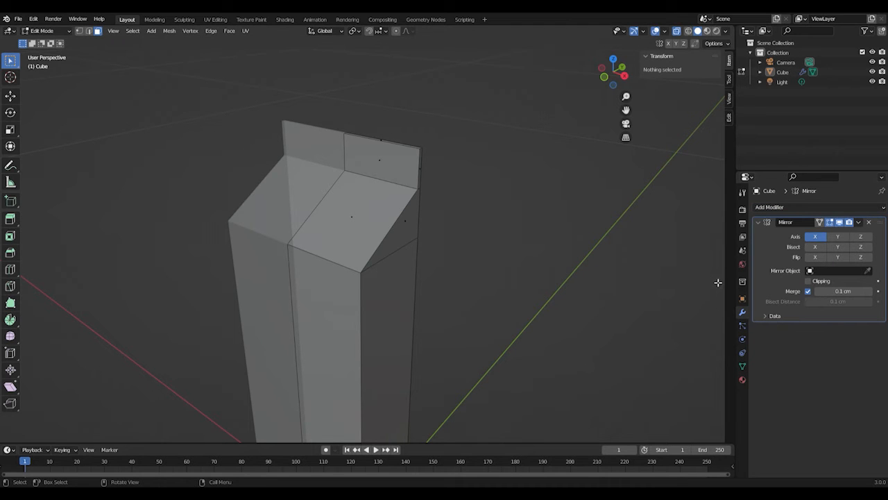
click(839, 236)
Step: Examine the mirrored carton's gable end and the joint below its ridge, including from the right side view
middle_drag(494, 267, 440, 260)
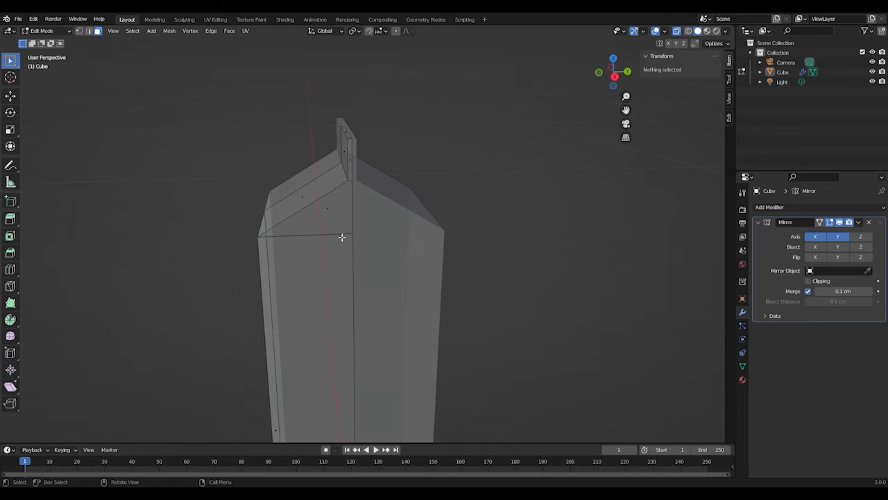
scroll(342, 237, up, 4)
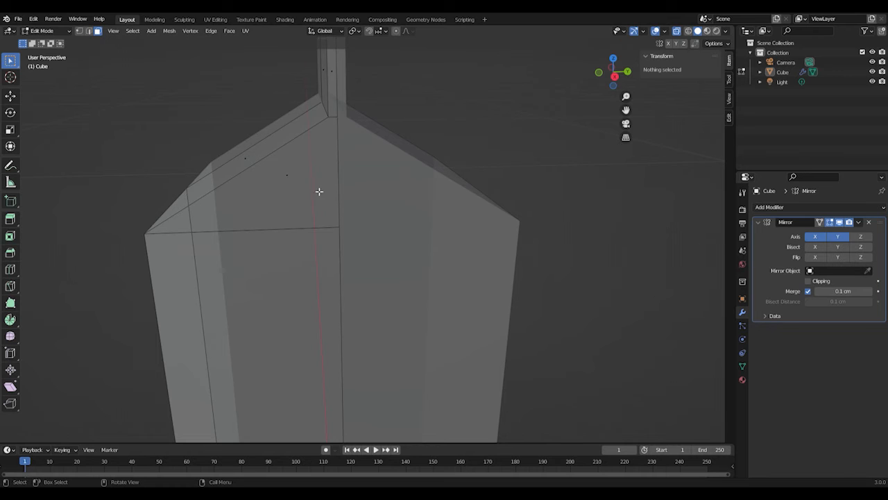
middle_drag(322, 230, 354, 238)
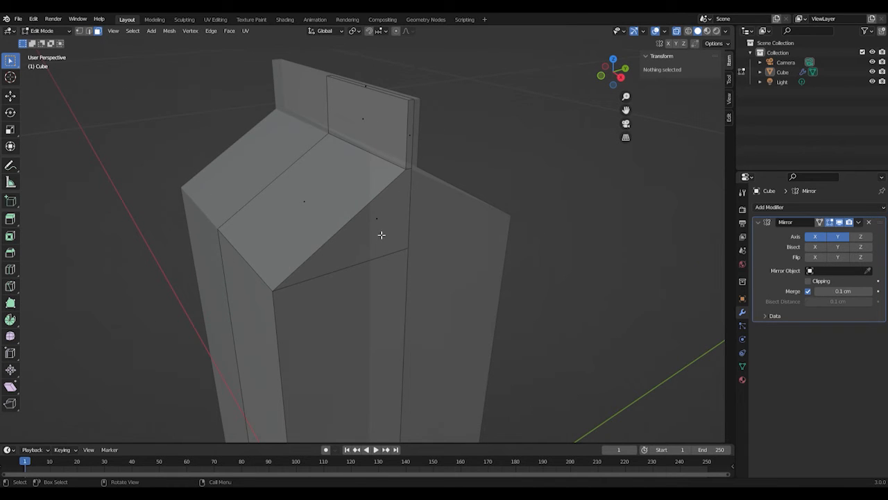
middle_drag(440, 238, 405, 224)
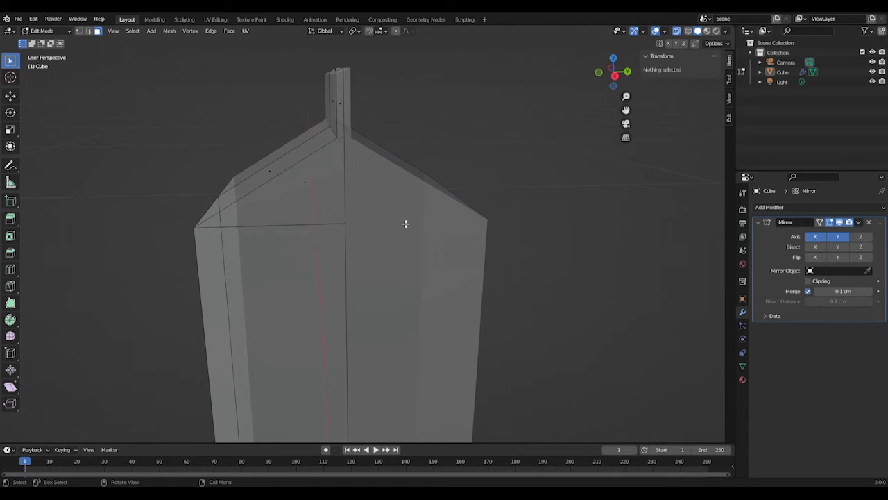
key(KP_3)
scroll(337, 202, up, 2)
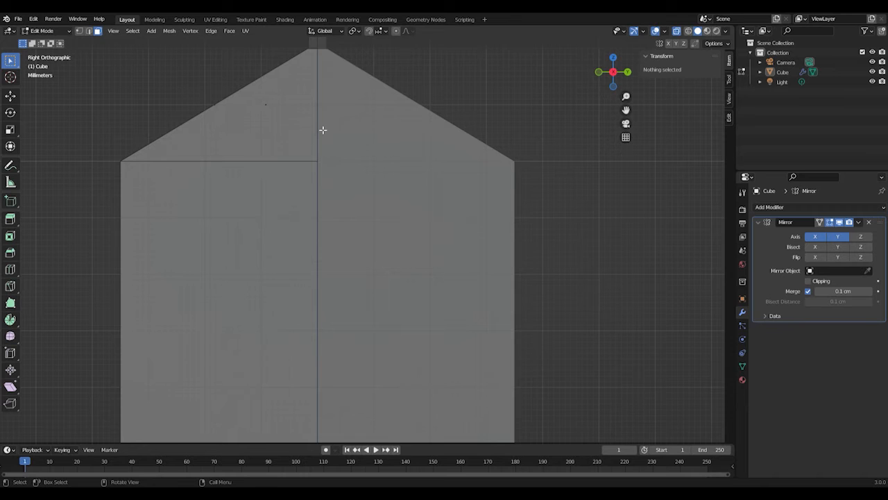
shift+middle_drag(289, 105, 316, 238)
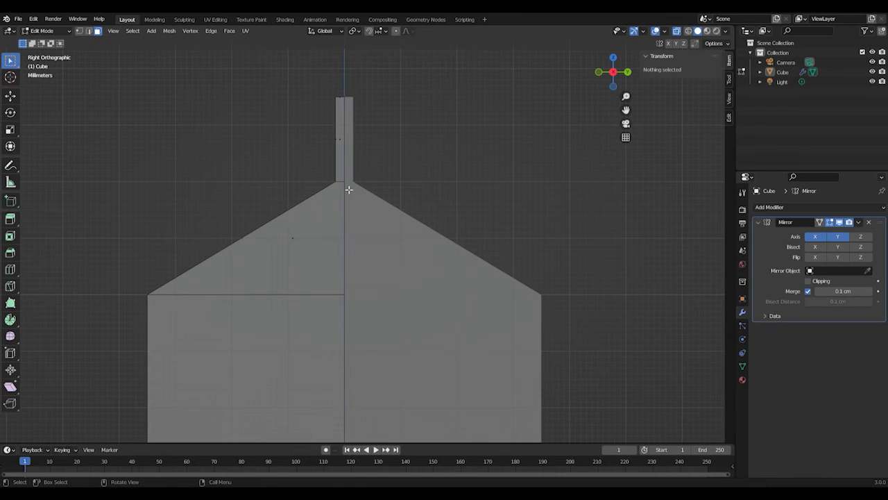
scroll(350, 187, up, 2)
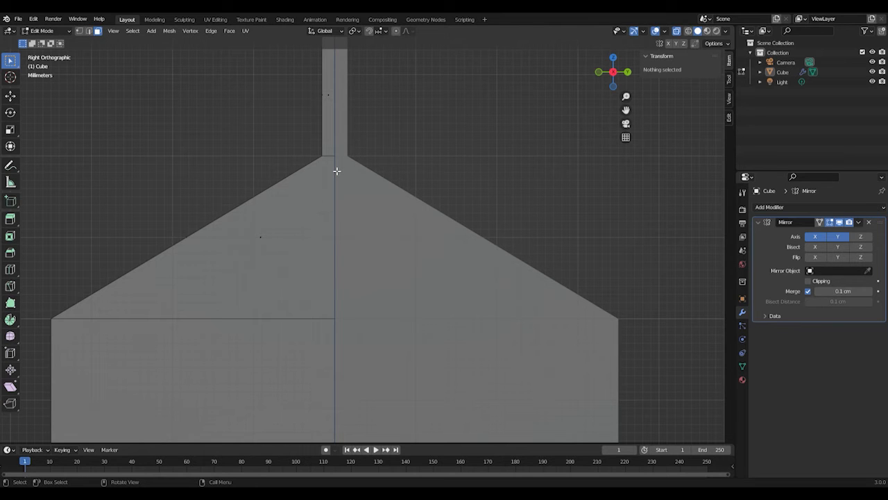
Step: With the Knife tool, cut from the centre point below the ridge to the eave near the front corner, continuing down to the carton's bottom edge
key(k)
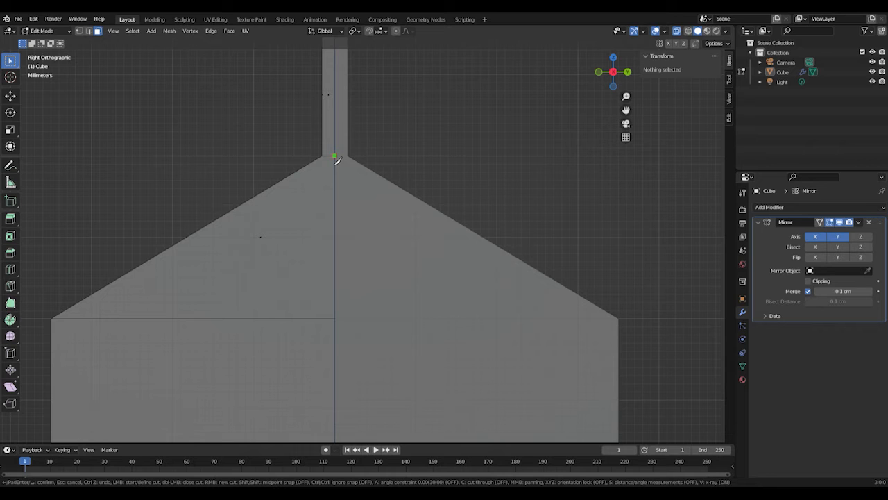
click(335, 156)
click(71, 320)
key(shift)
shift+middle_drag(73, 404, 143, 62)
shift+middle_drag(156, 367, 140, 60)
shift+middle_drag(131, 377, 141, 66)
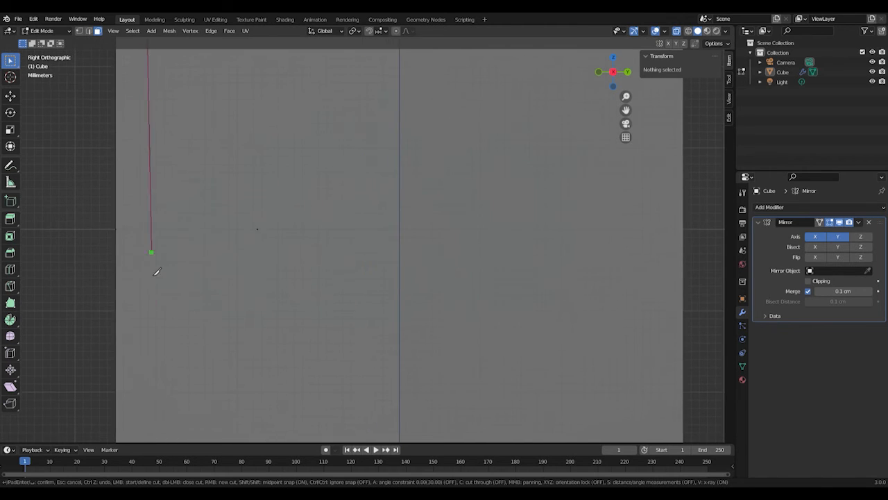
shift+middle_drag(159, 303, 166, 133)
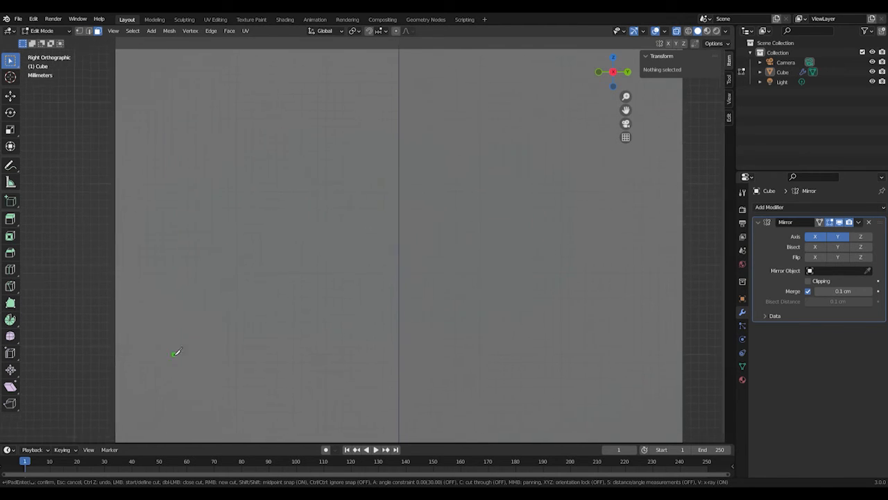
shift+middle_drag(176, 353, 164, 129)
shift+middle_drag(158, 345, 166, 143)
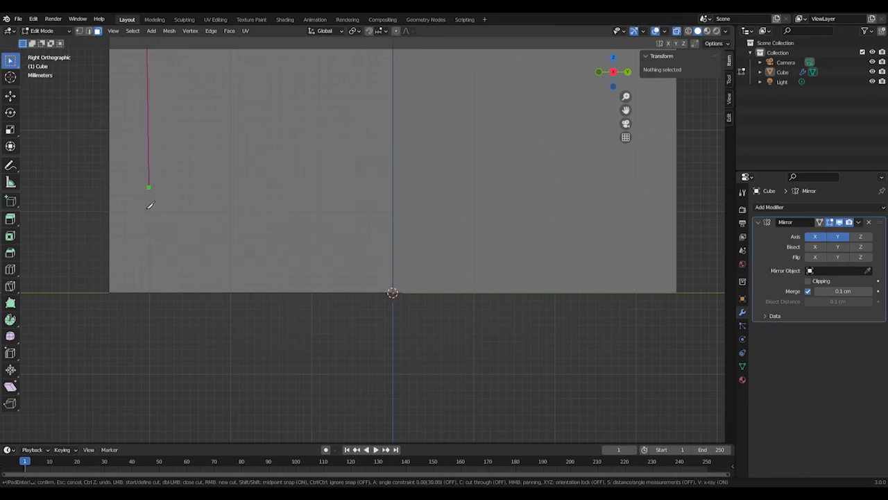
click(139, 298)
key(Return)
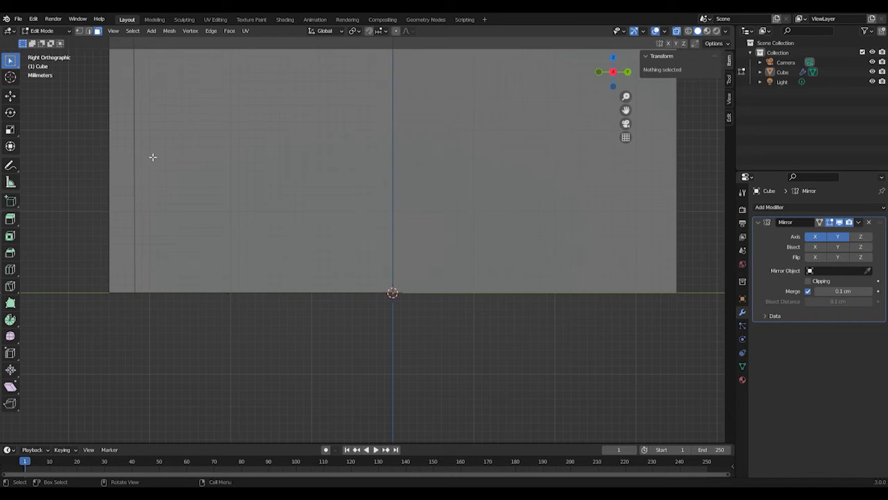
Step: Select the new vertical cut edge near the corner in vertex mode and straighten it by scaling it to 0 along Y
click(79, 31)
drag(122, 283, 175, 338)
scroll(194, 285, up, 4)
scroll(194, 286, down, 5)
scroll(195, 285, down, 3)
shift+middle_drag(294, 149, 284, 346)
shift+middle_drag(286, 133, 284, 369)
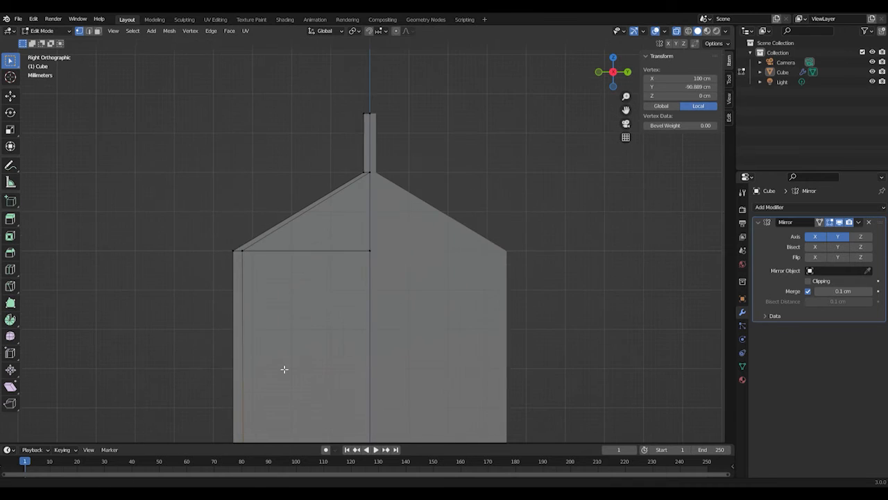
scroll(250, 259, up, 3)
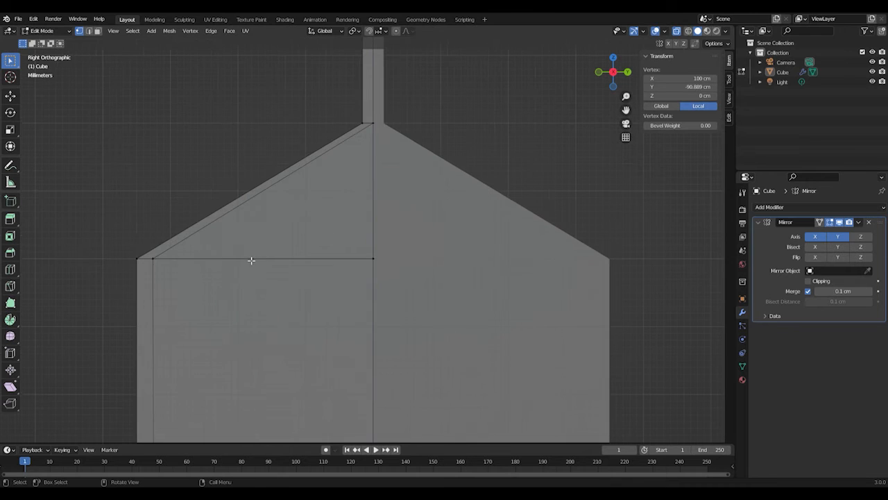
alt+shift+click(158, 267)
scroll(193, 322, down, 2)
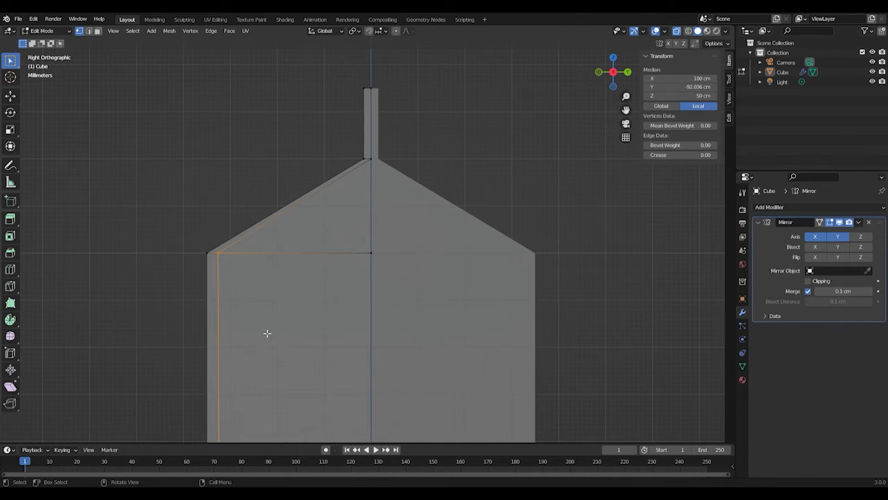
shift+middle_drag(252, 347, 238, 198)
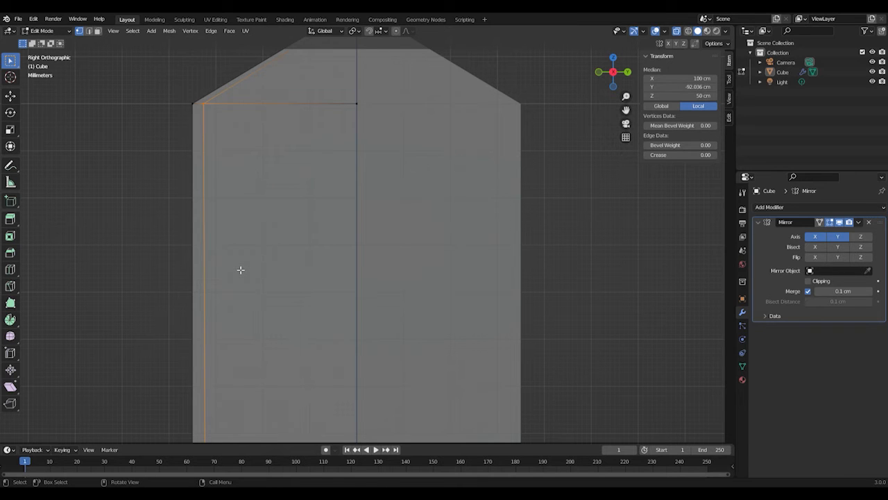
text(sy)
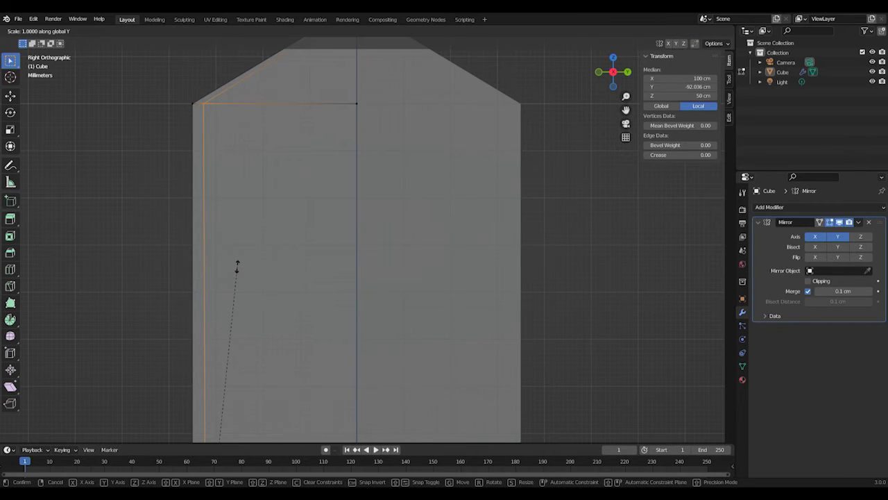
text(0)
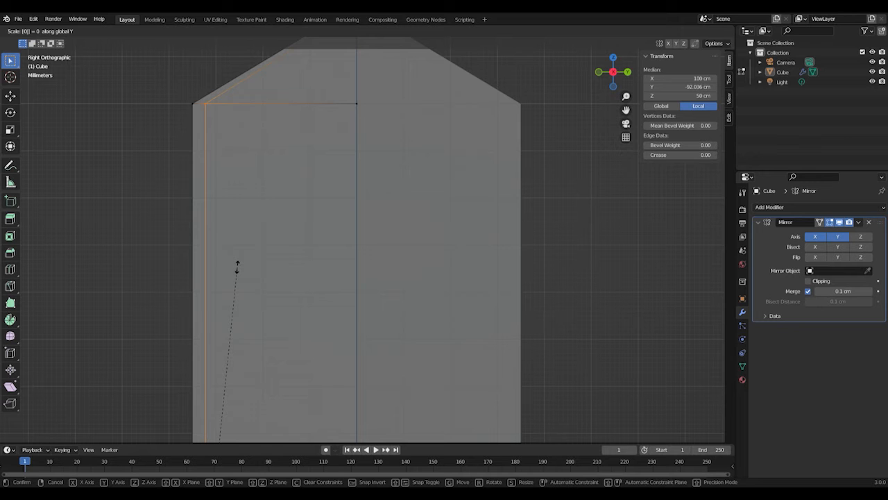
key(Return)
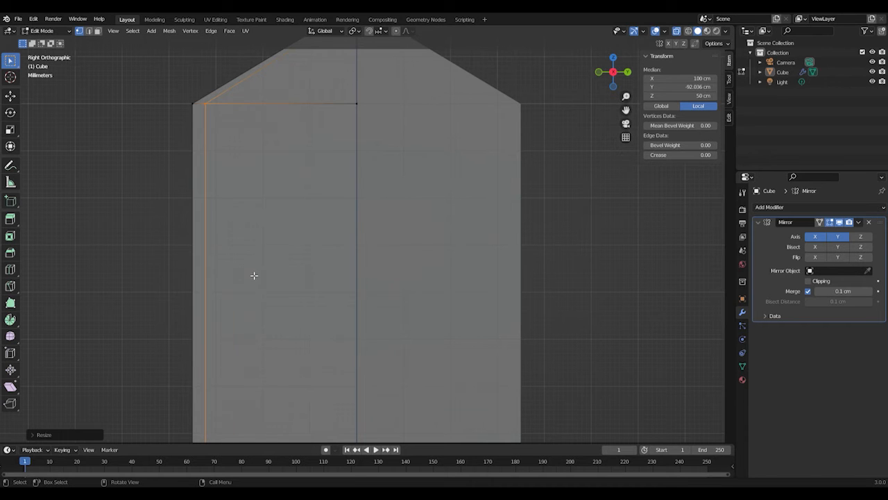
Step: Lower the gable's central vertex below the ridge by about 0.08 cm along Z
scroll(254, 275, down, 3)
shift+middle_drag(294, 350, 266, 122)
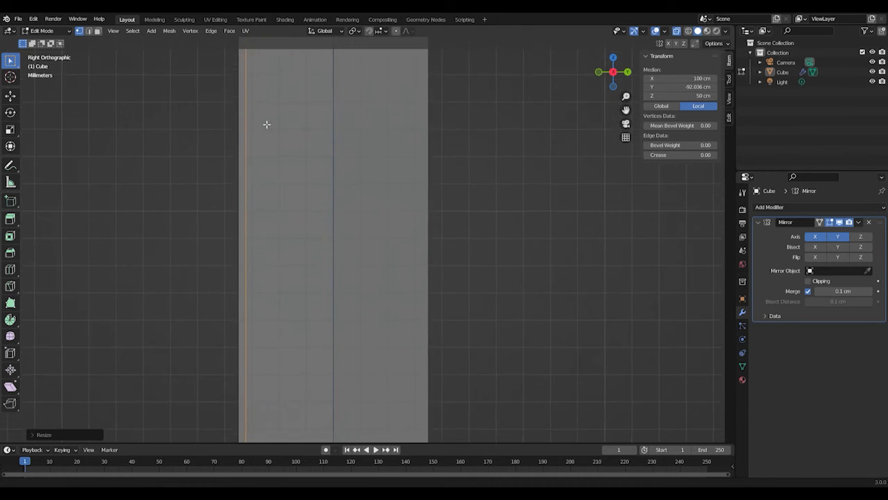
shift+middle_drag(284, 271, 271, 361)
scroll(274, 209, up, 2)
scroll(267, 208, up, 1)
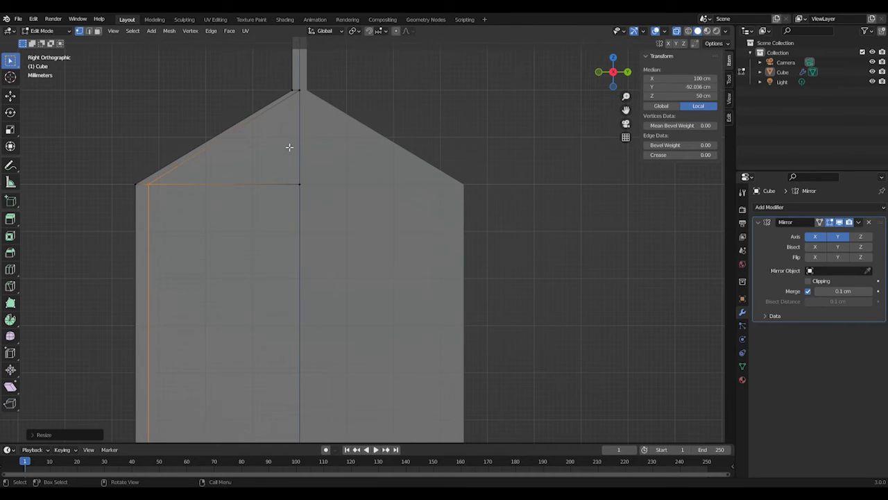
shift+scroll(301, 185, up, 4)
scroll(299, 189, up, 2)
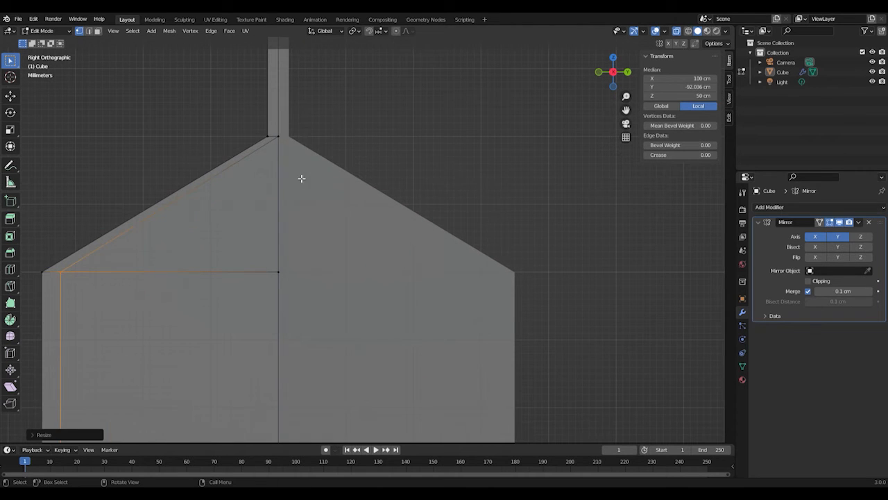
click(281, 140)
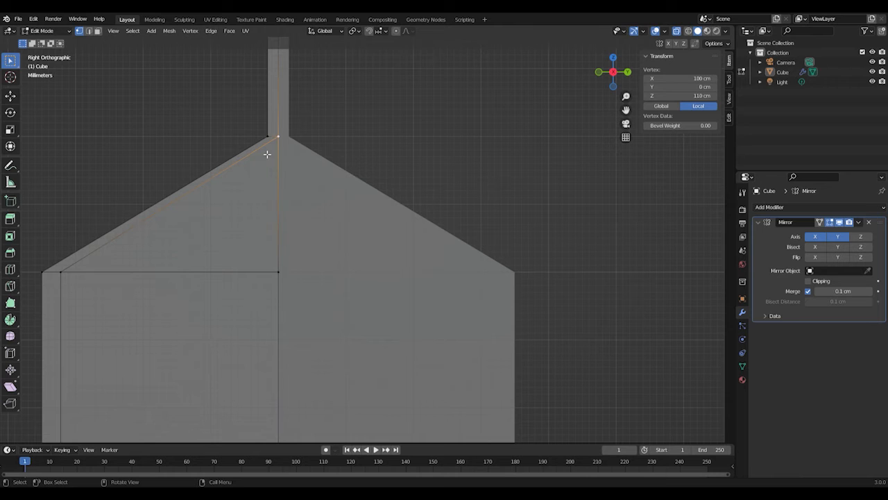
shift+middle_drag(260, 210, 298, 212)
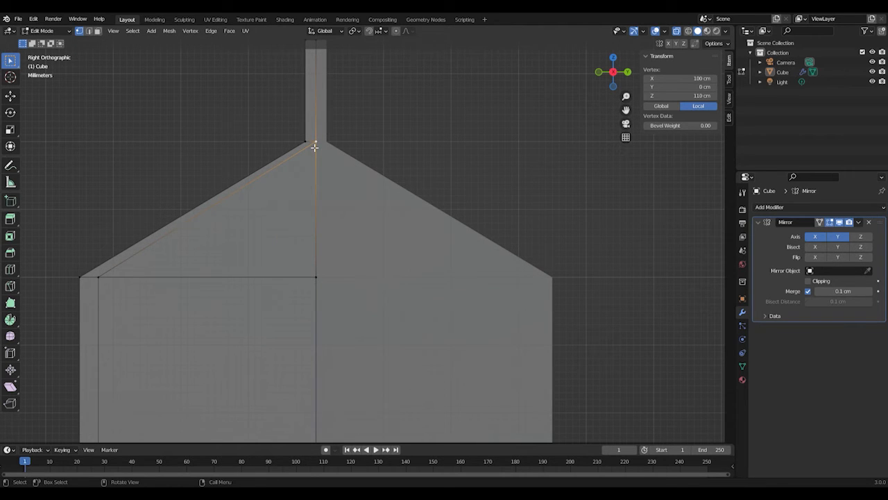
key(g)
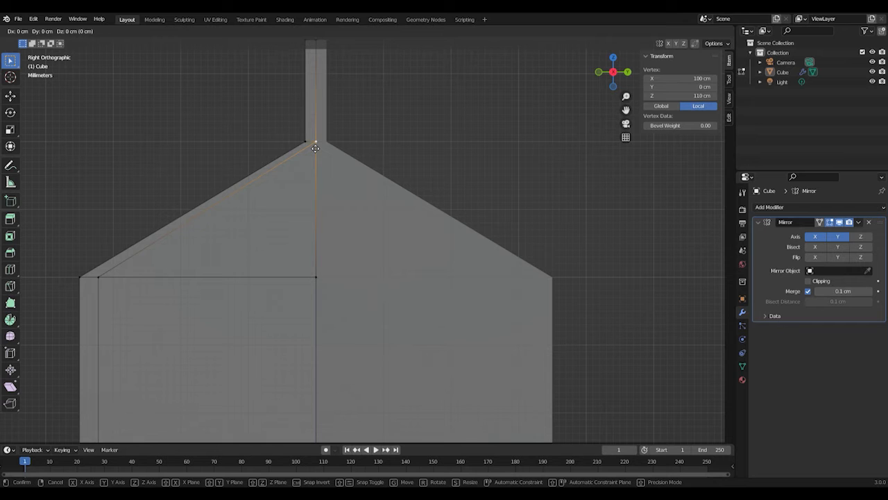
key(z)
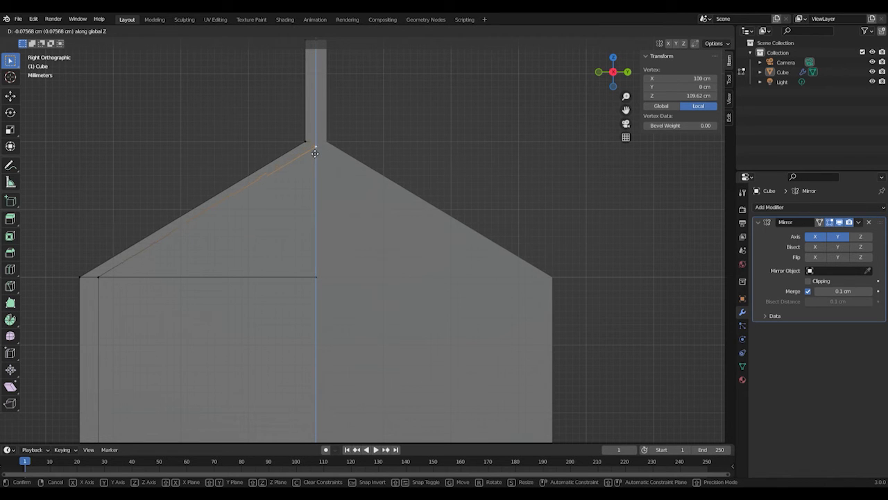
click(315, 153)
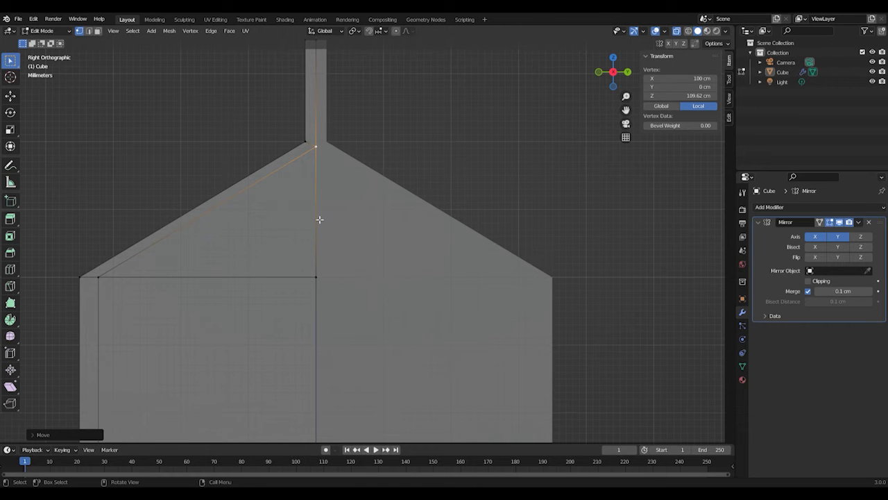
Step: Select the triangular gable face in face selection mode
middle_drag(286, 232, 328, 231)
scroll(328, 231, down, 2)
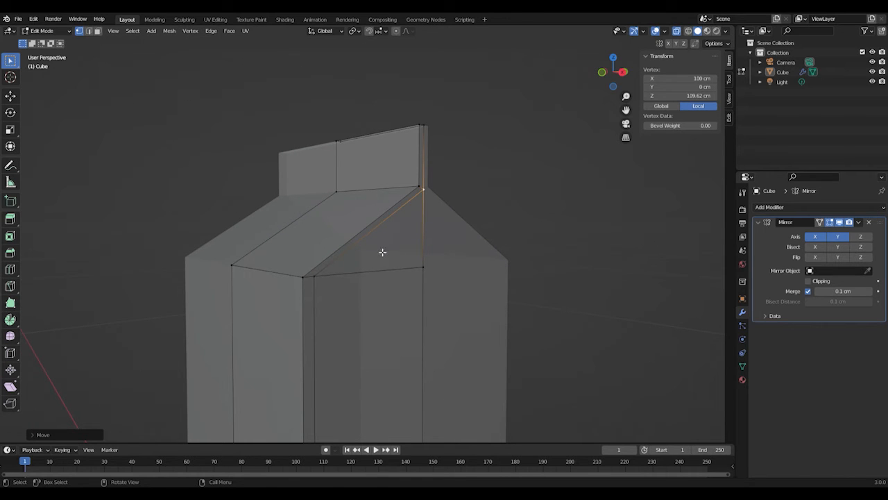
click(98, 32)
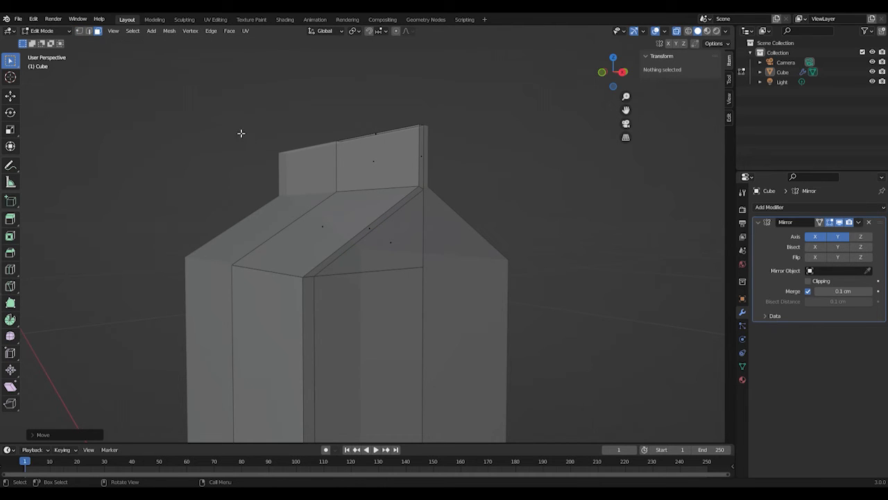
click(407, 235)
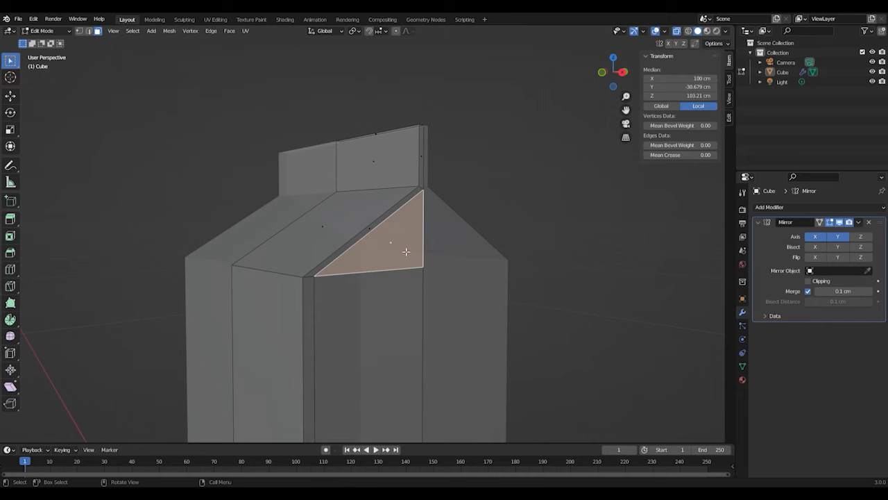
Step: Try to extrude the triangular gable face inward by about 0.98 cm, and undo the extrusion
key(g)
key(z)
key(z)
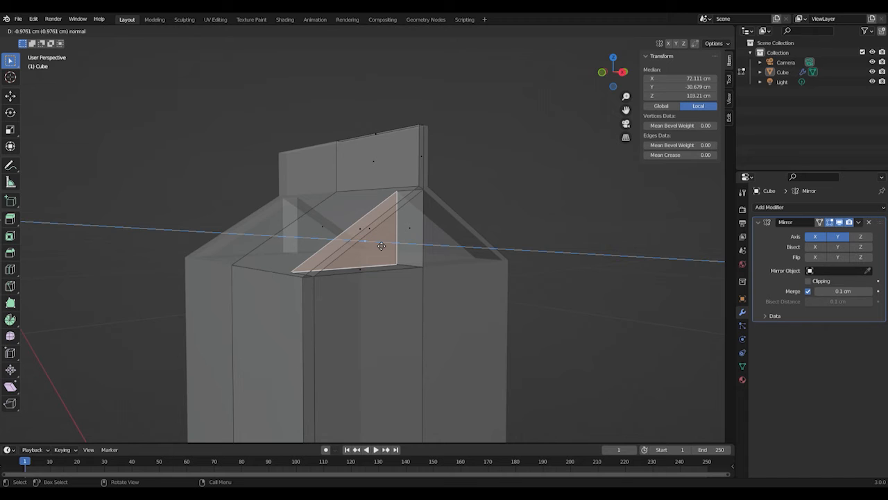
click(382, 245)
scroll(393, 250, up, 2)
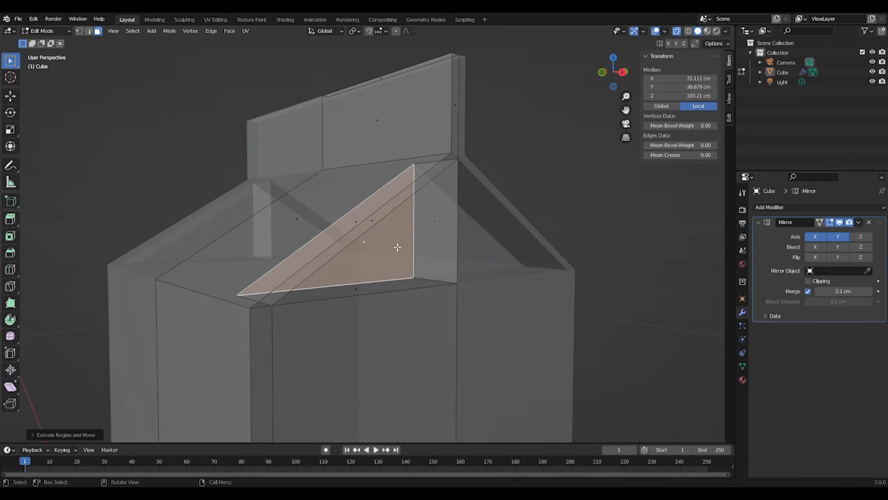
key(ctrl)
ctrl+right_click(458, 271)
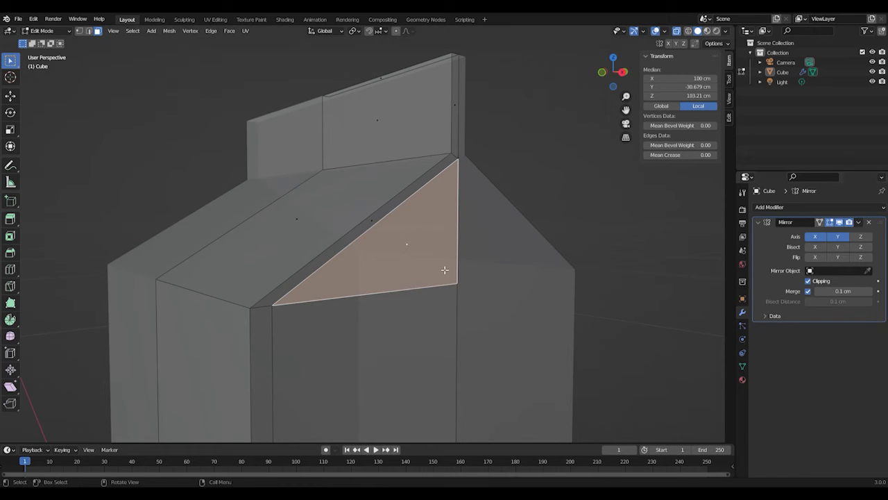
Step: Extrude the triangular gable face inward by about 1 cm with clipping enabled in the Mirror modifier
key(e)
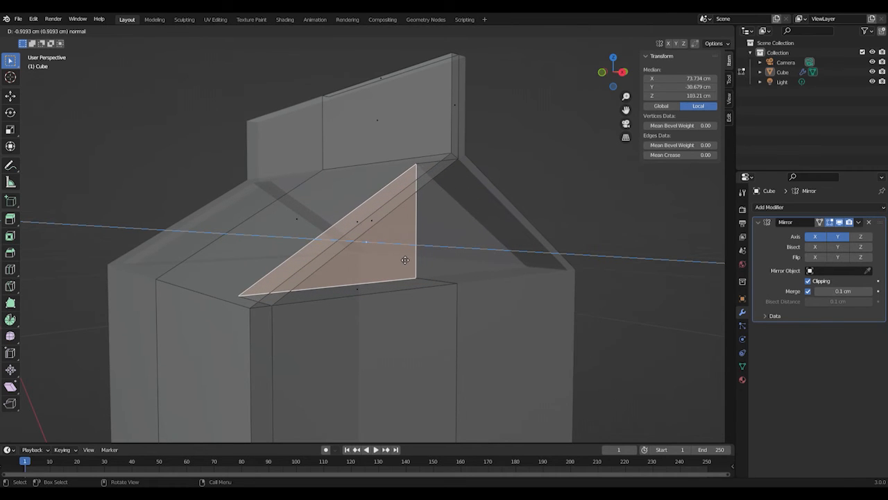
click(402, 258)
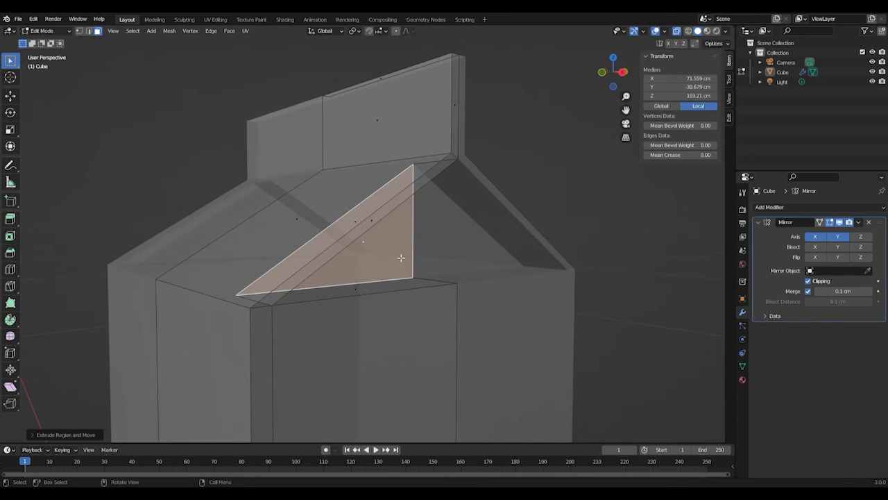
middle_drag(429, 264, 431, 285)
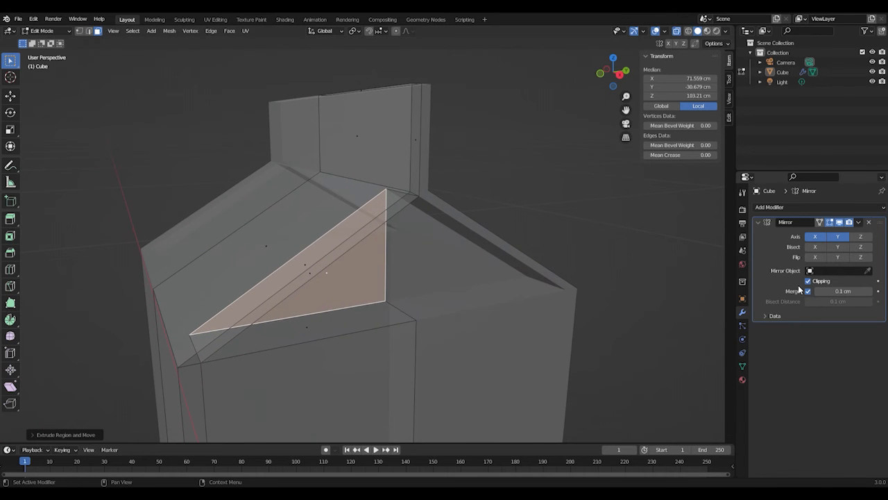
Step: In vertex selection mode, merge the inner base vertex at the gable's middle into the outer one using At Last
click(81, 33)
scroll(270, 331, down, 2)
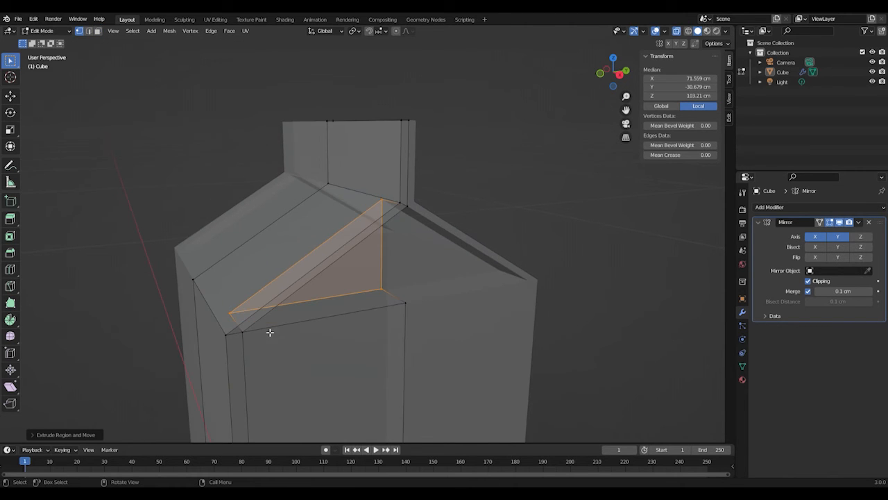
scroll(234, 327, up, 1)
scroll(305, 354, up, 1)
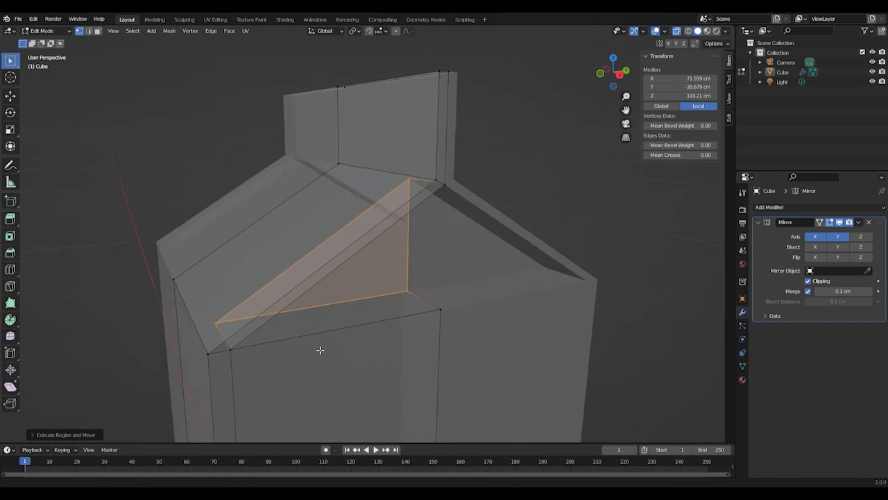
shift+middle_drag(320, 350, 349, 324)
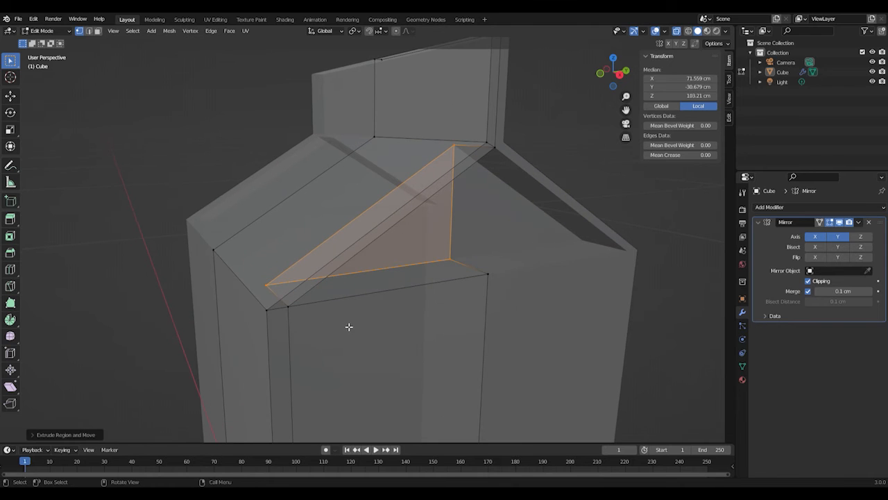
click(451, 261)
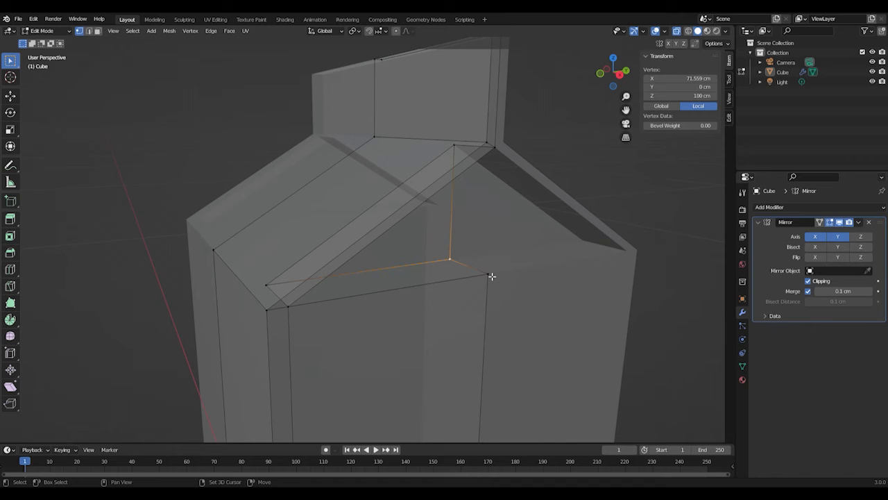
shift+click(489, 275)
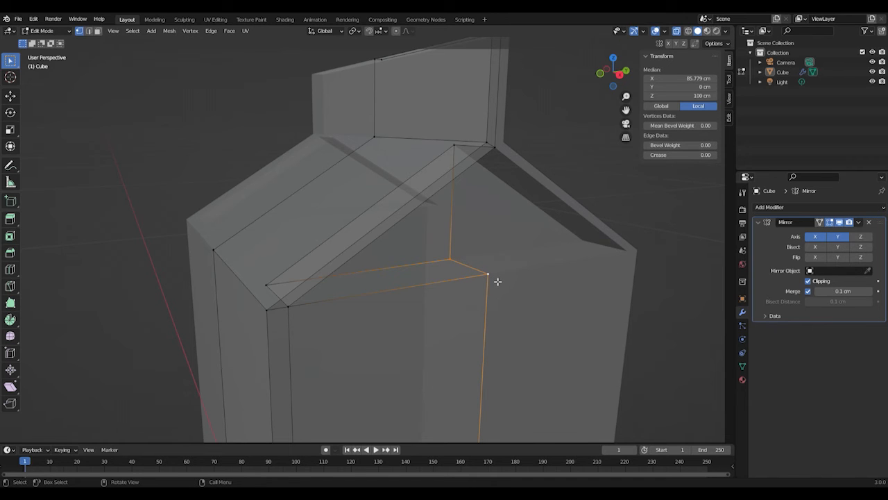
key(m)
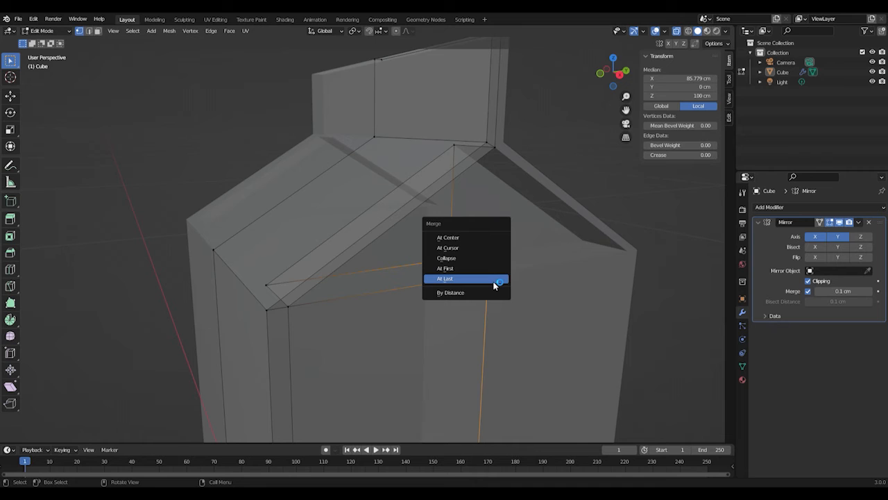
click(494, 284)
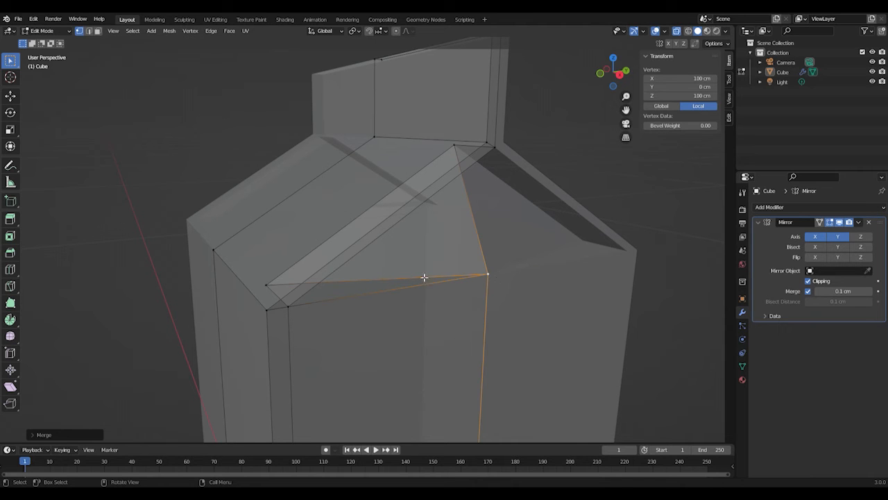
Step: Merge the inner corner vertex of the folded gable face into the neighbouring outer corner vertex using At Last
click(269, 287)
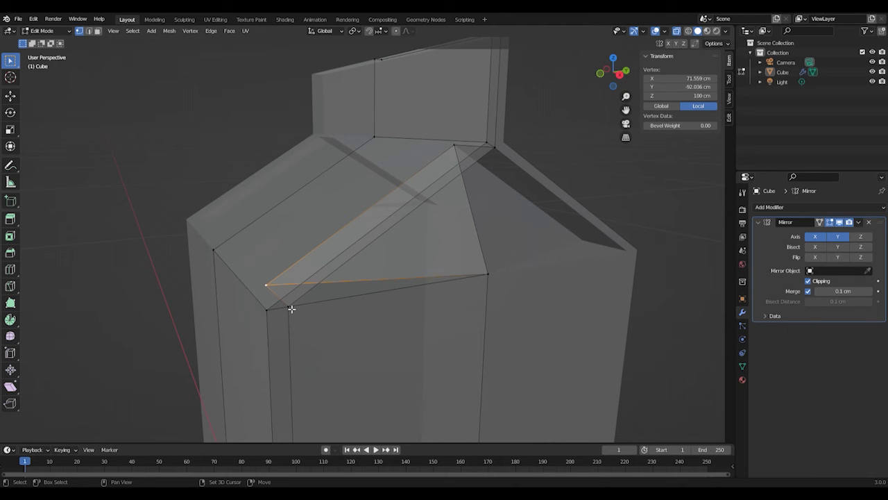
shift+click(290, 308)
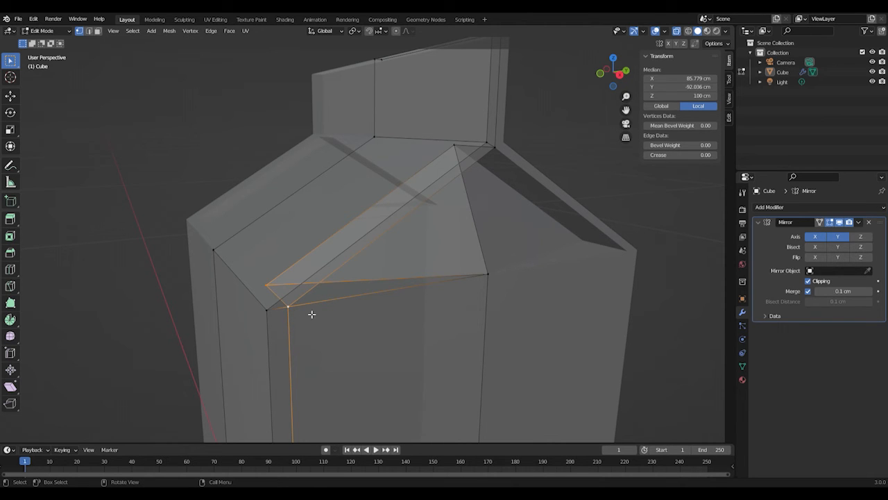
key(m)
click(308, 310)
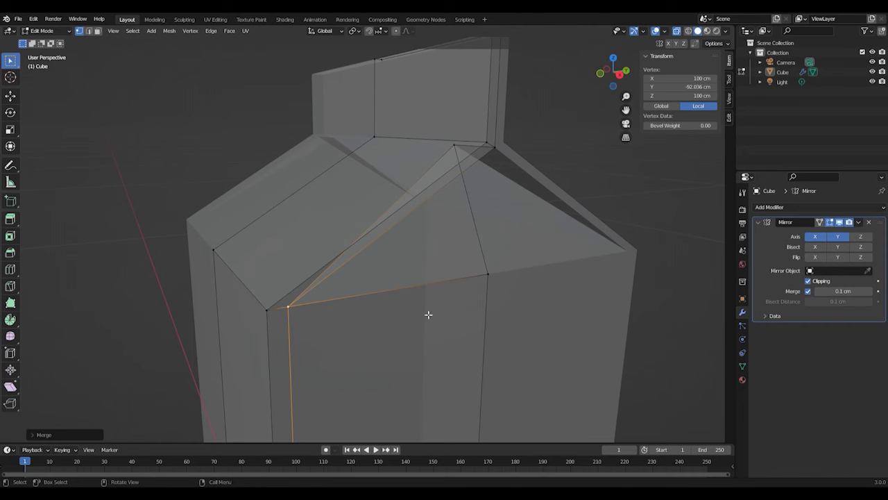
Step: Return to Object Mode, select the carton and apply its Mirror modifier
middle_drag(468, 299, 408, 321)
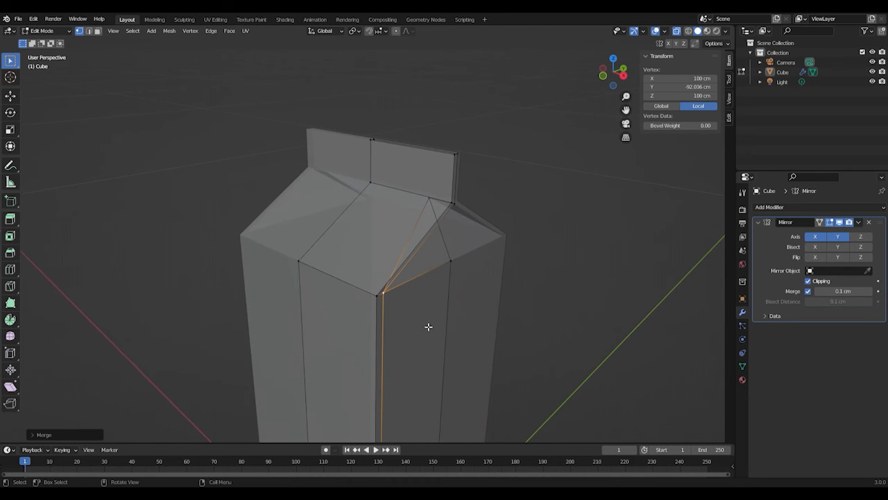
mouse_move(354, 324)
middle_down()
mouse_move(387, 345)
mouse_move(351, 323)
middle_up()
middle_drag(386, 279, 417, 297)
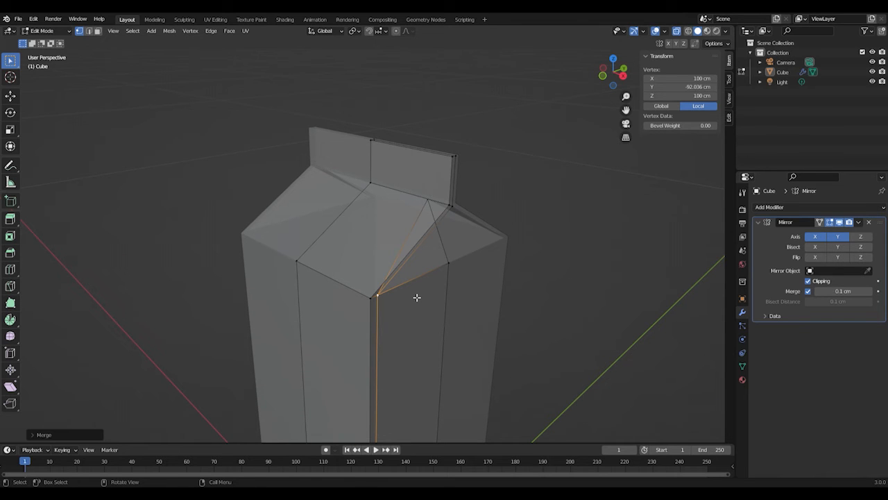
key(Tab)
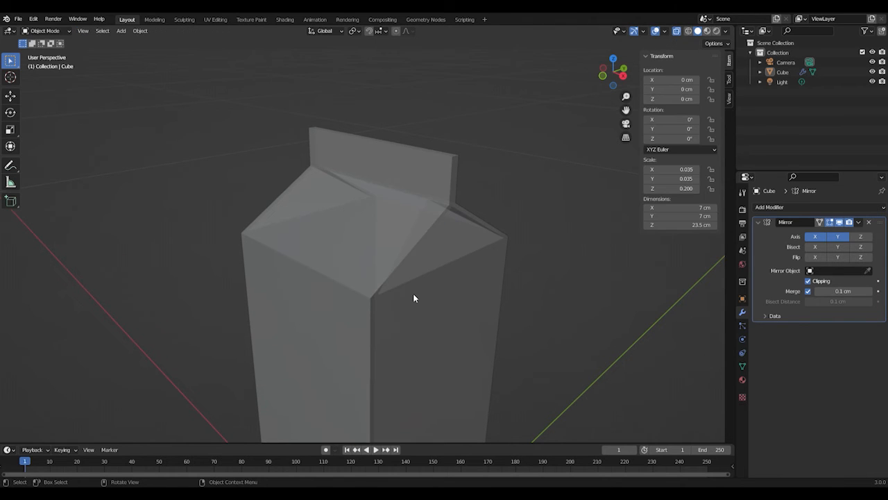
click(413, 298)
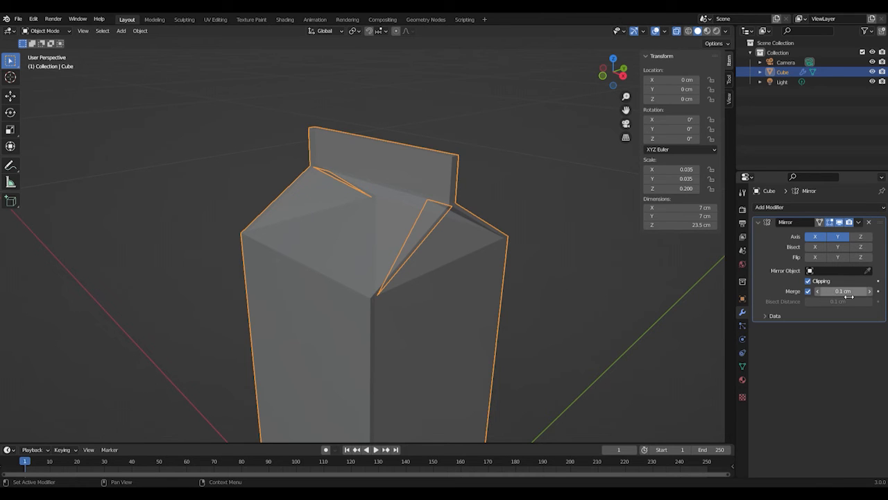
click(859, 222)
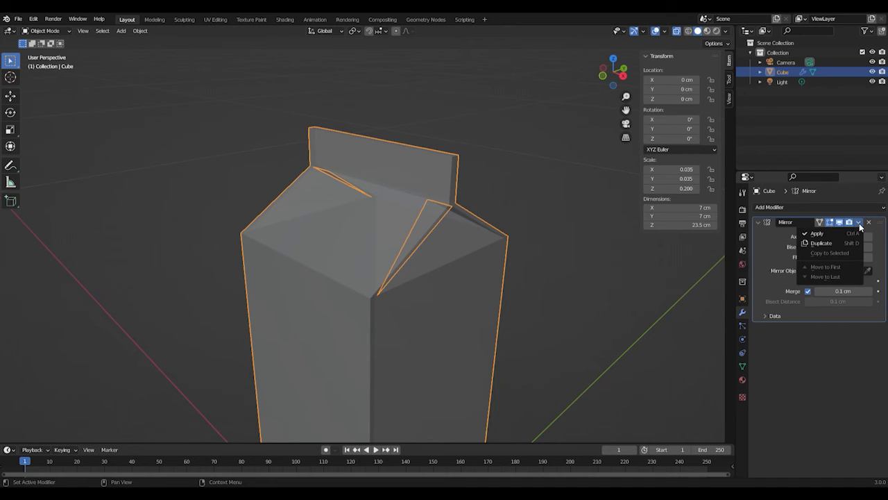
click(826, 234)
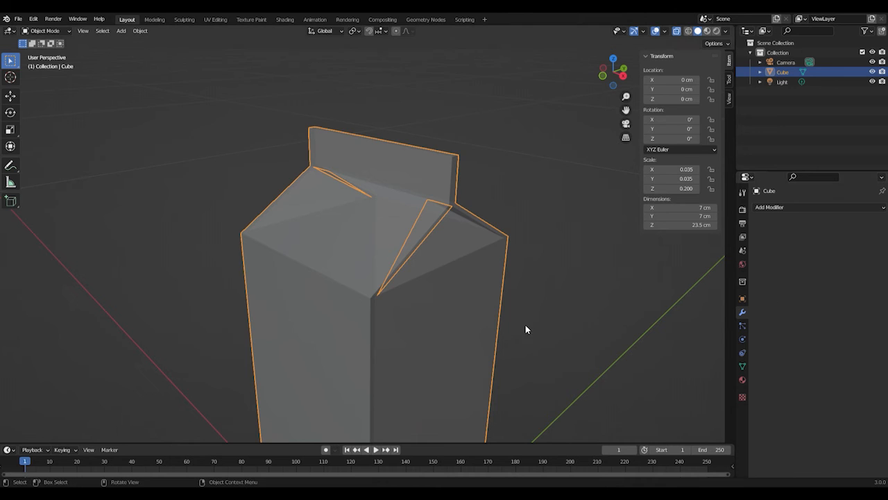
Step: Apply the carton's scale
mouse_move(407, 266)
middle_down()
mouse_move(440, 273)
mouse_move(433, 284)
mouse_move(398, 277)
middle_up()
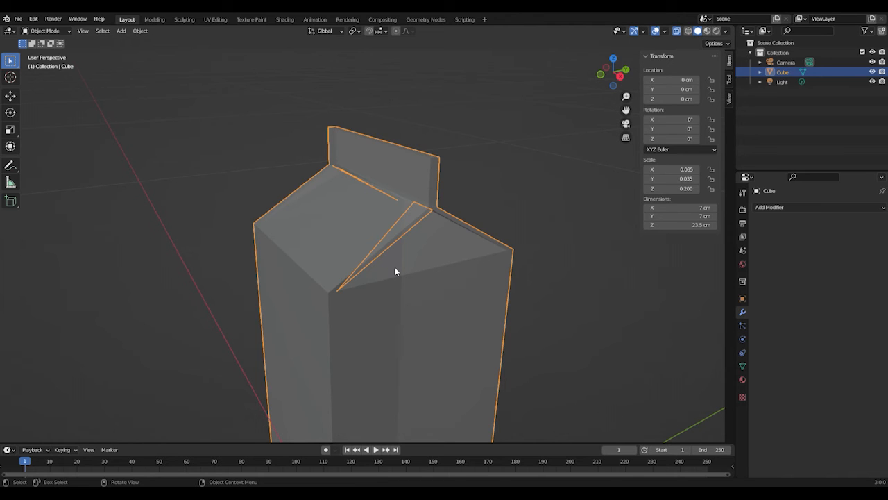
scroll(445, 268, down, 2)
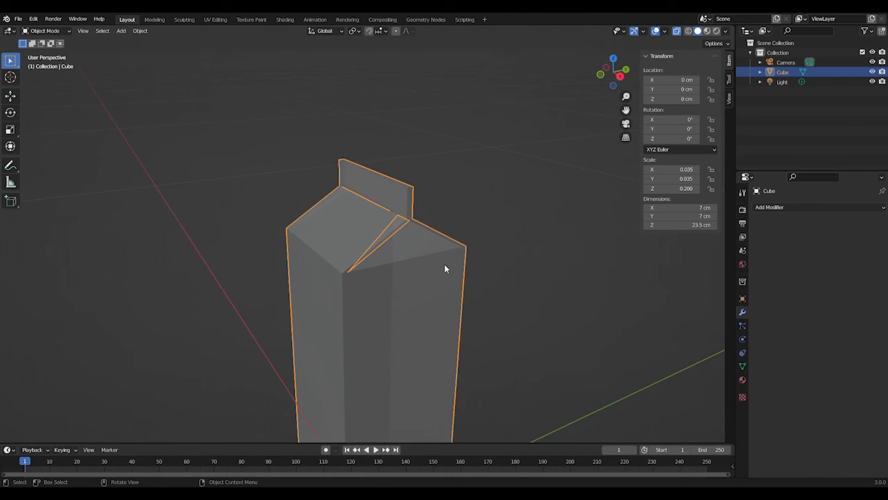
scroll(444, 268, up, 2)
scroll(444, 271, up, 1)
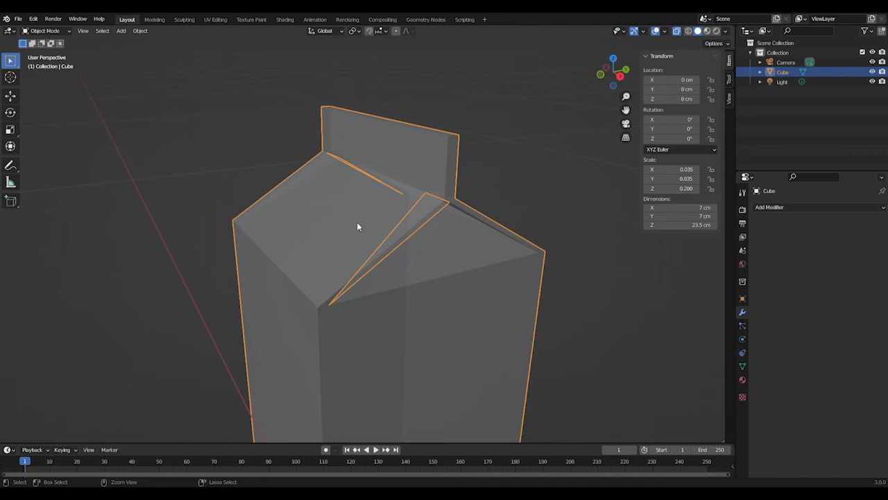
key(ctrl+a)
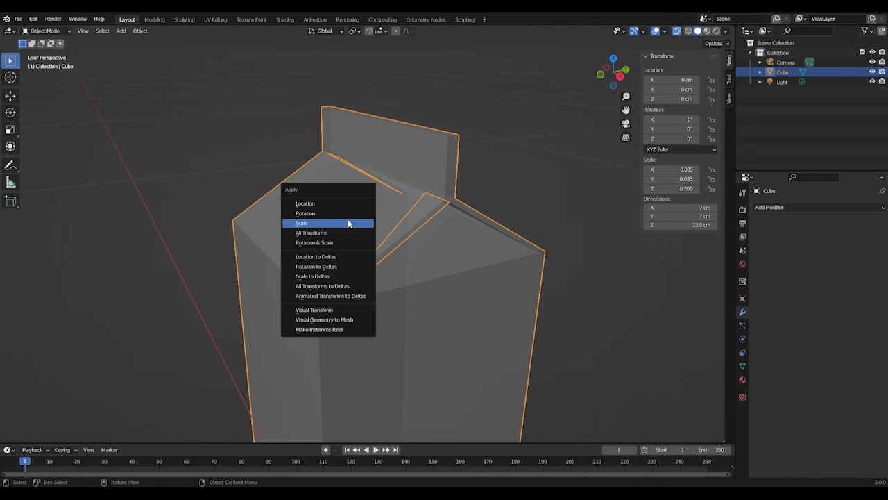
click(347, 223)
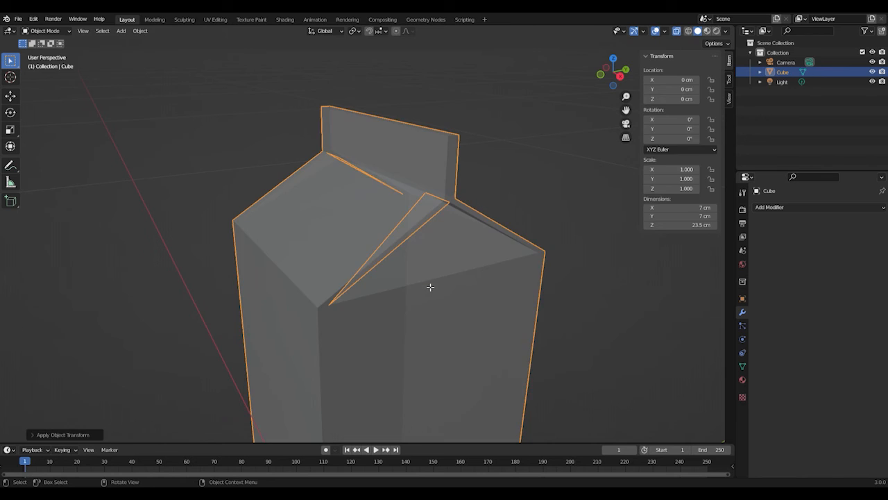
Step: Turn off X-ray in Edit Mode and add a centred vertical loop cut to each half of the carton's front
key(Tab)
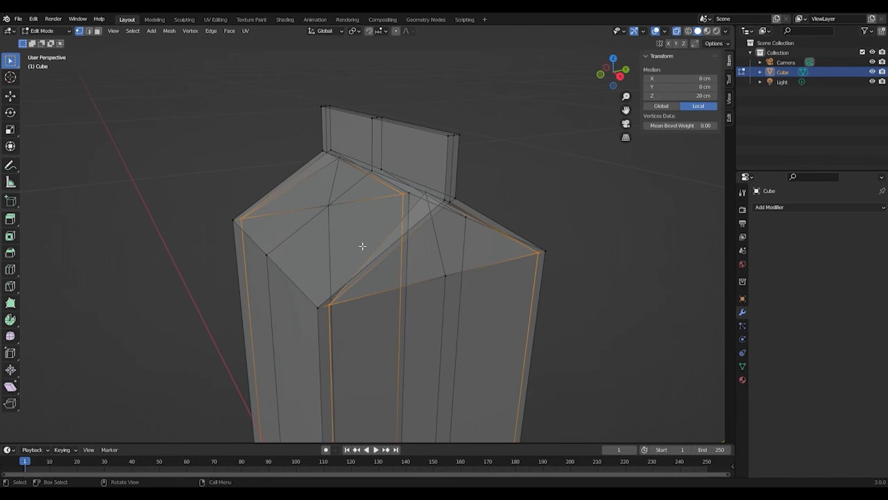
click(677, 31)
middle_drag(383, 215, 375, 239)
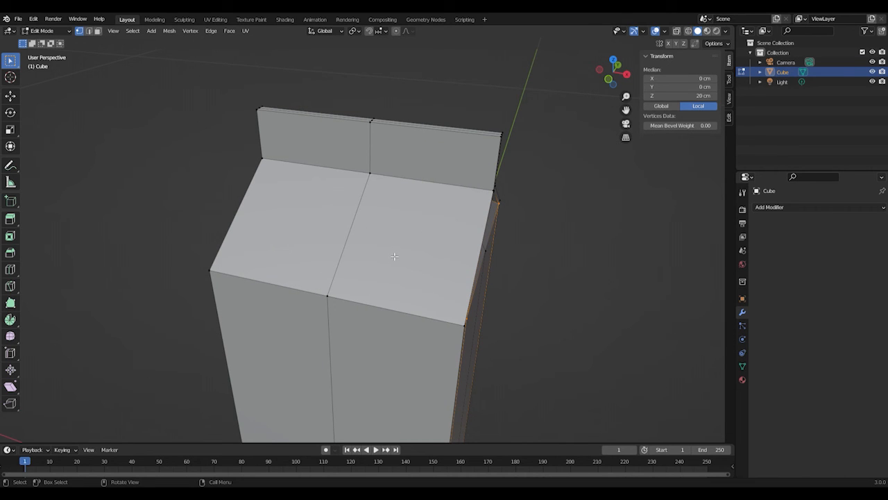
key(ctrl)
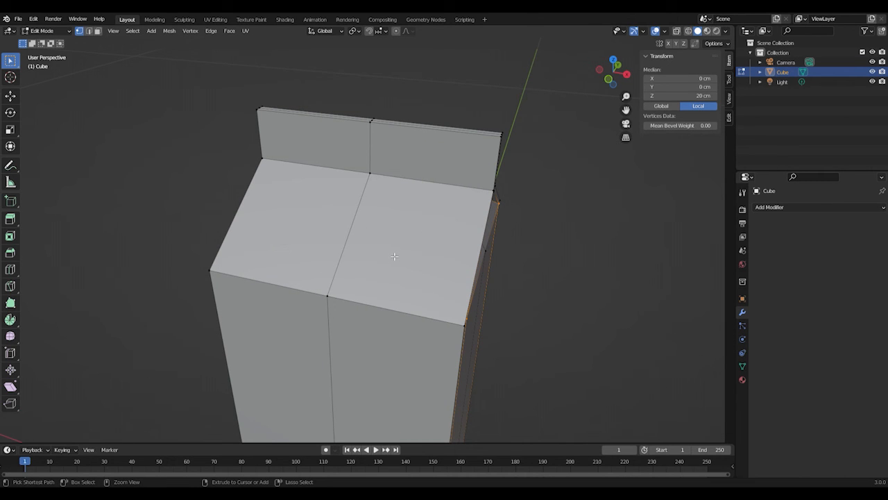
key(ctrl+r)
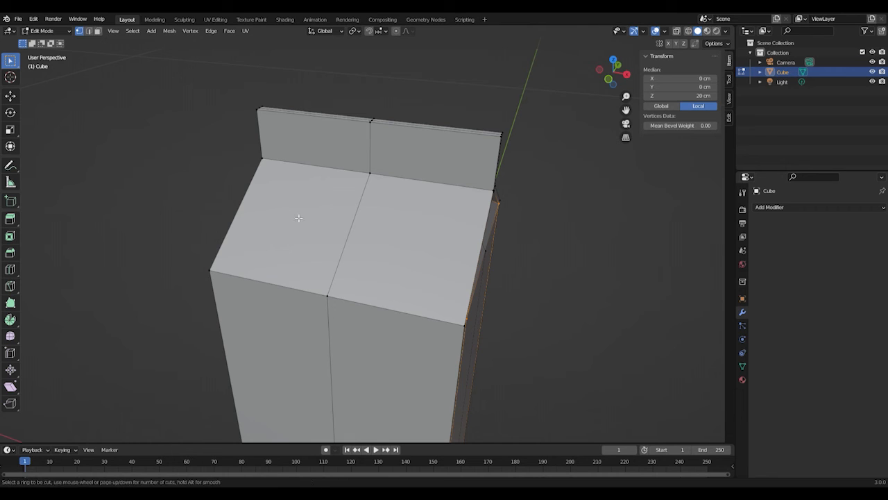
click(310, 178)
right_click(310, 179)
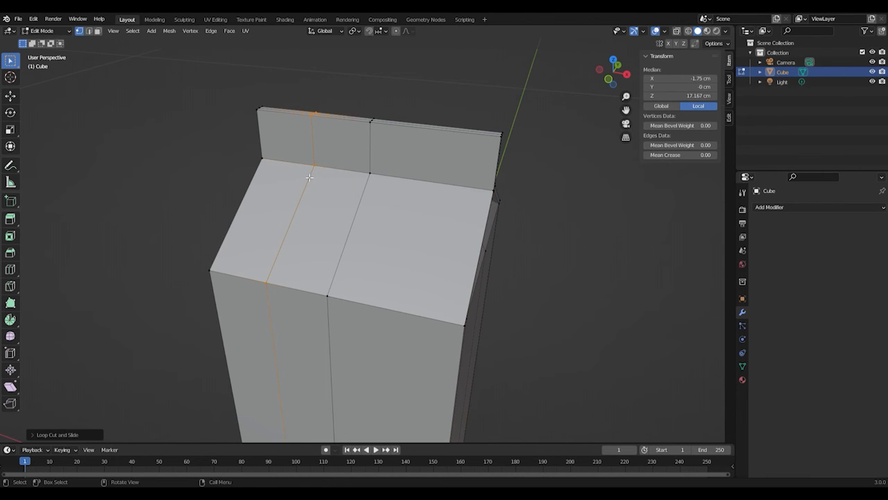
key(ctrl+r)
click(423, 188)
right_click(423, 189)
Step: Add a centred horizontal loop cut across the sloped roof and set its number of cuts to 3
key(ctrl+r)
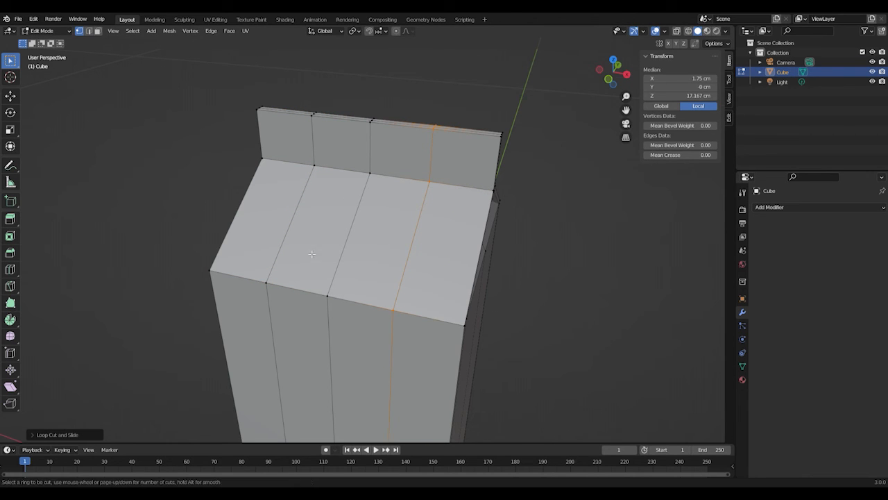
click(348, 227)
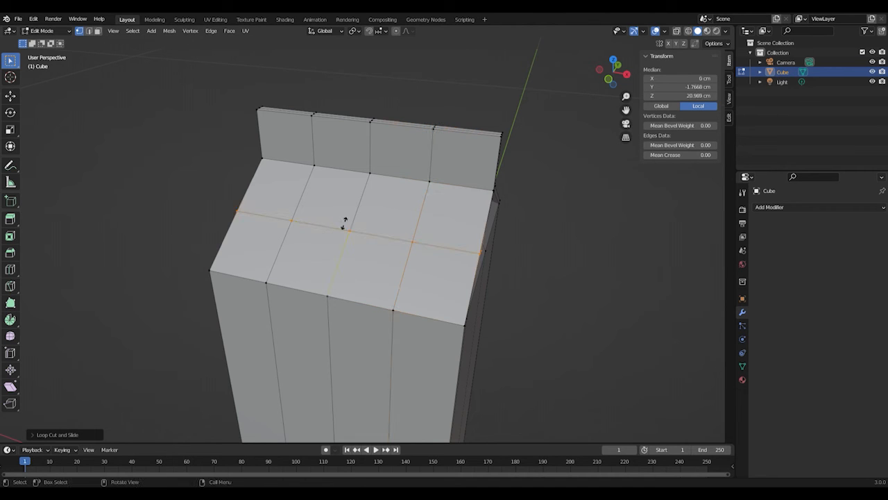
right_click(348, 227)
click(33, 435)
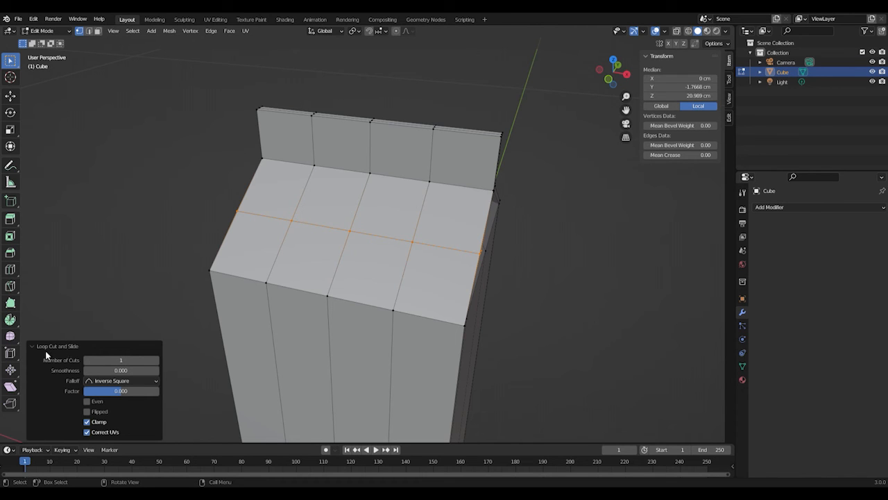
click(158, 360)
click(158, 358)
Step: Select the four central faces of the sloped roof in face selection mode
click(97, 31)
drag(337, 228, 375, 254)
drag(336, 217, 358, 242)
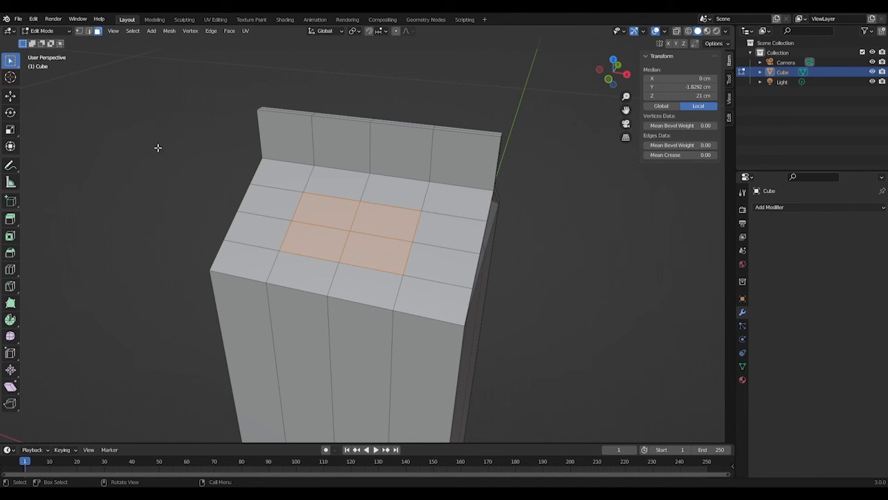
Step: Open the preferences, and reshape the four selected roof faces into a circle with LoopTools
click(33, 20)
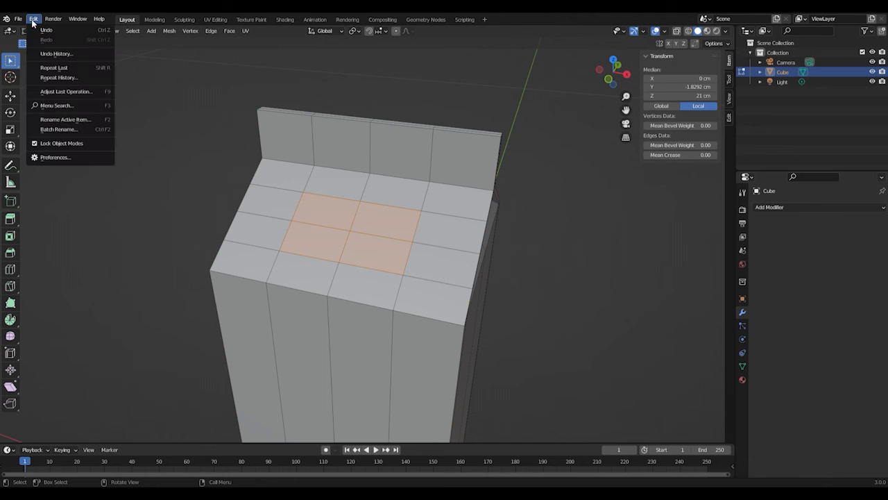
click(71, 158)
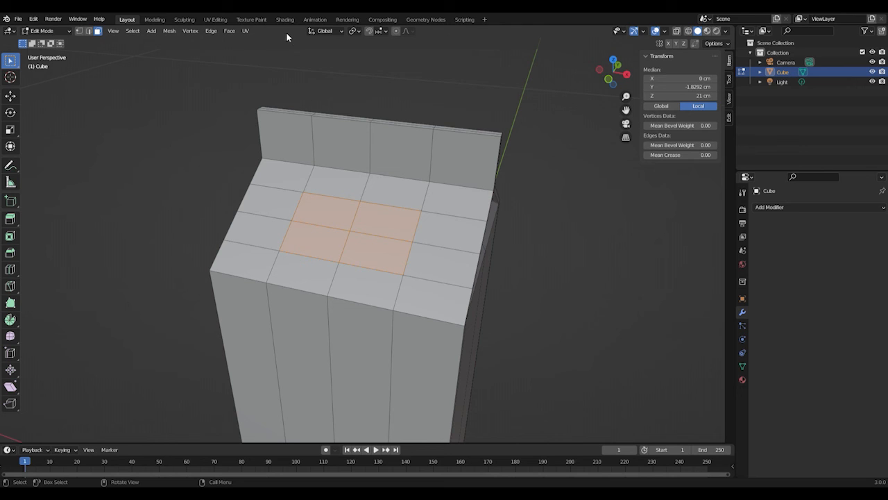
right_click(335, 211)
mouse_move(305, 213)
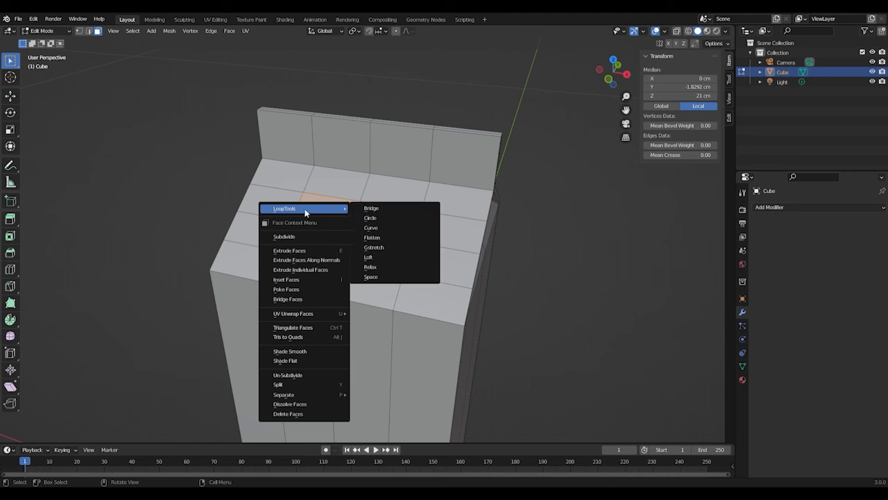
click(381, 217)
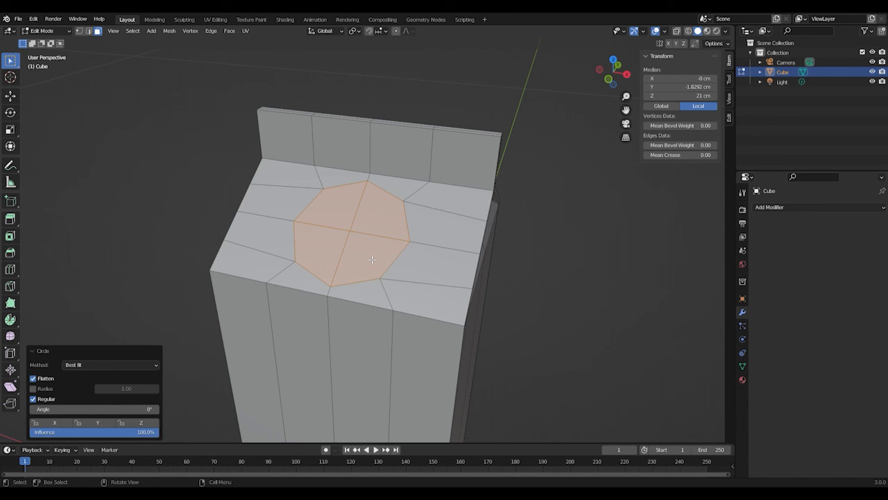
Step: Inset the circular roof faces twice, by about 0.16 cm and again by about 0.33 cm
key(i)
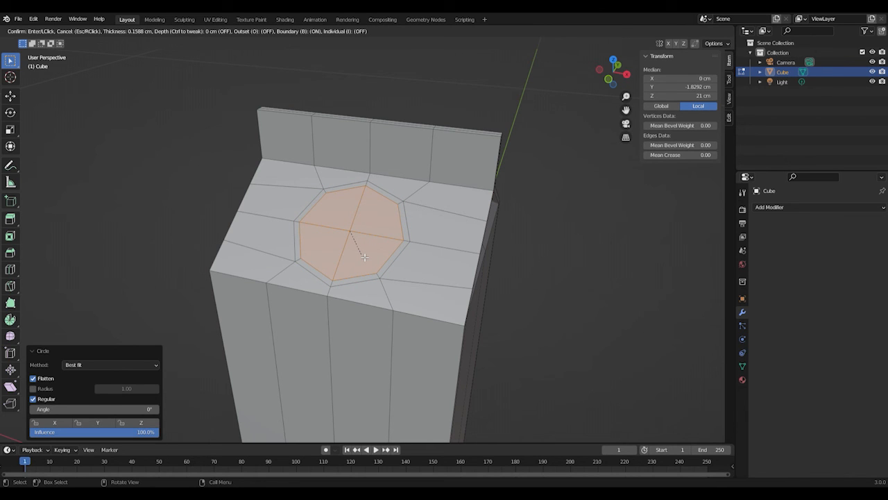
click(364, 257)
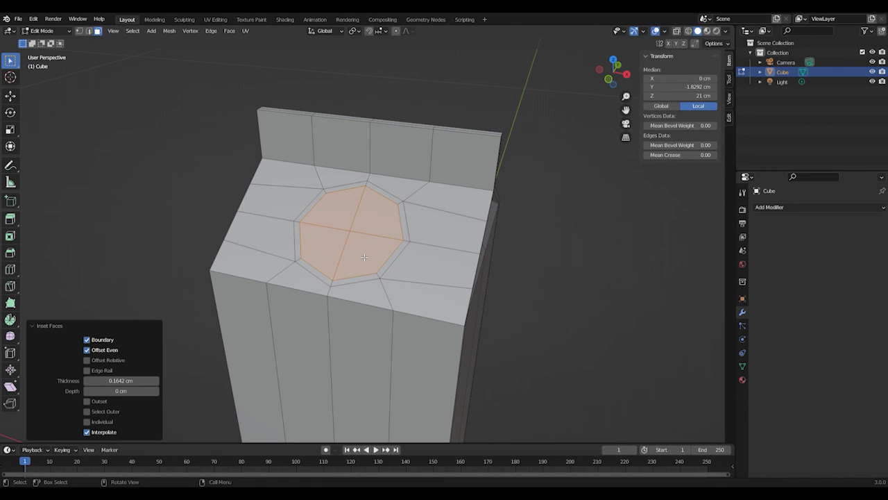
key(i)
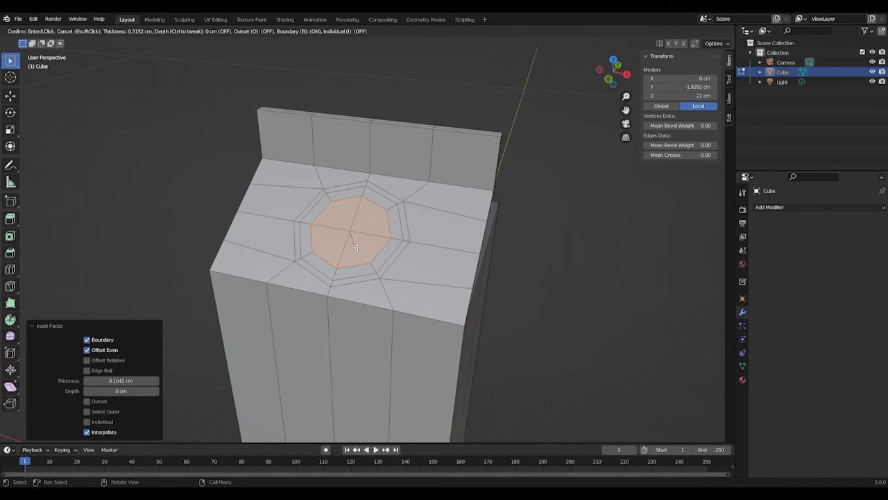
click(362, 248)
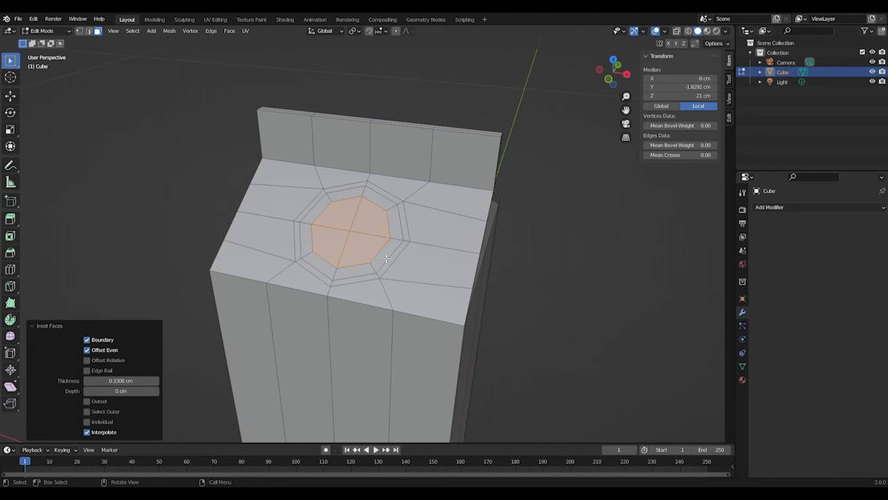
Step: Extrude the inner circle about 0.81 cm outward along its normal to form the spout, and inset its top faces by about 0.16 cm
middle_drag(390, 260, 324, 235)
key(e)
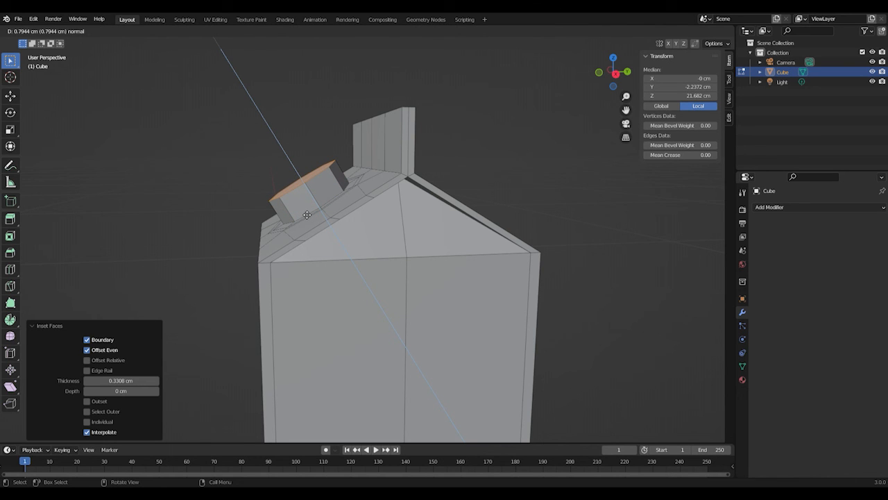
click(307, 214)
middle_drag(315, 257, 366, 284)
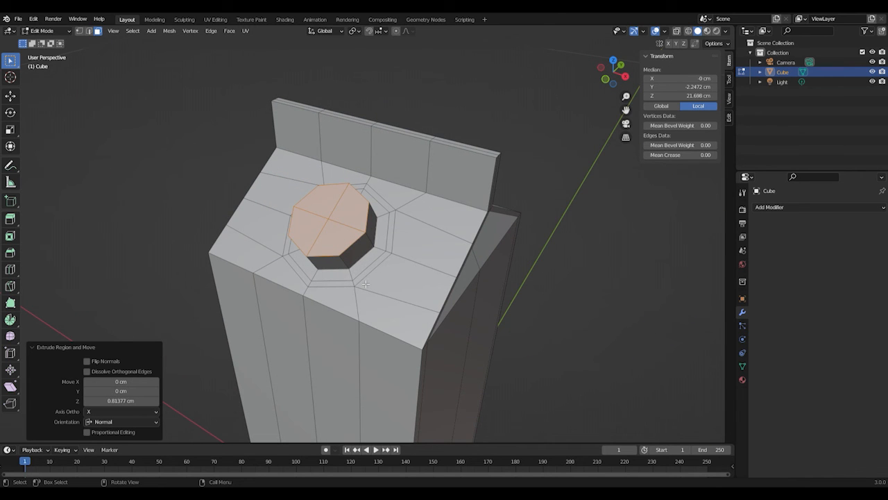
key(i)
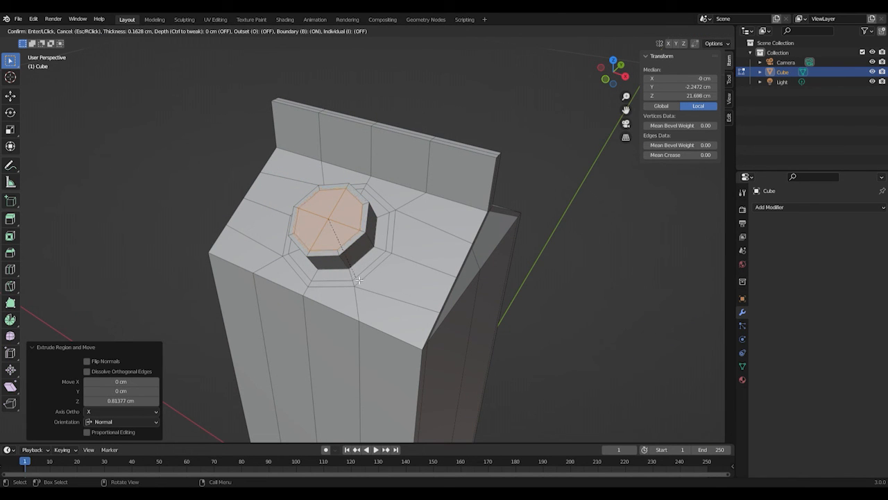
click(359, 280)
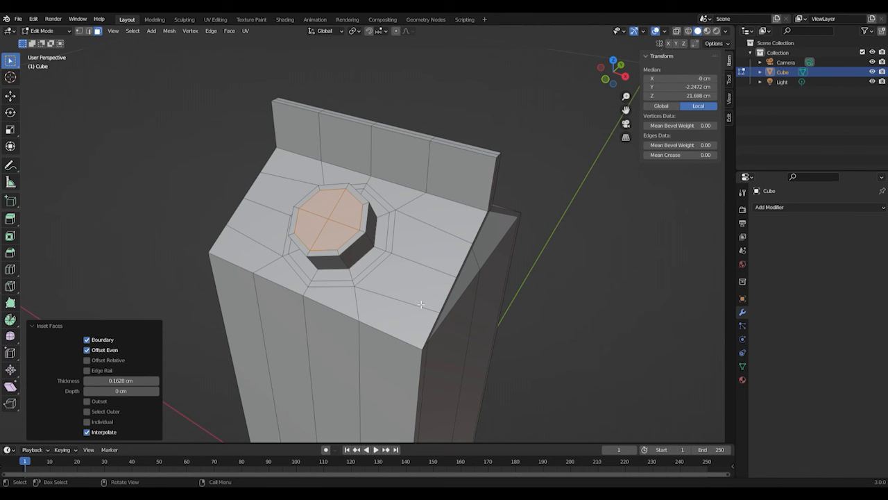
Step: Using X-ray in the right side view, extrude the spout's inner top faces about 0.96 cm inward to hollow it, and turn X-ray off
middle_drag(366, 257, 334, 245)
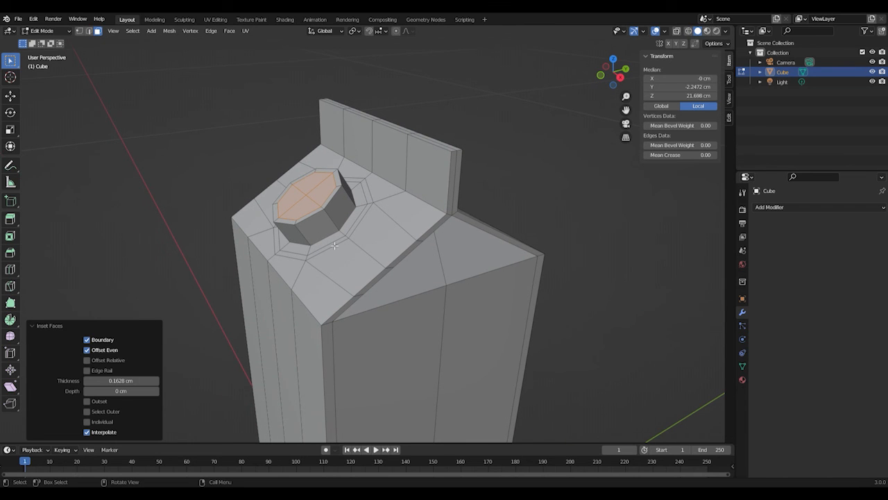
key(KP_3)
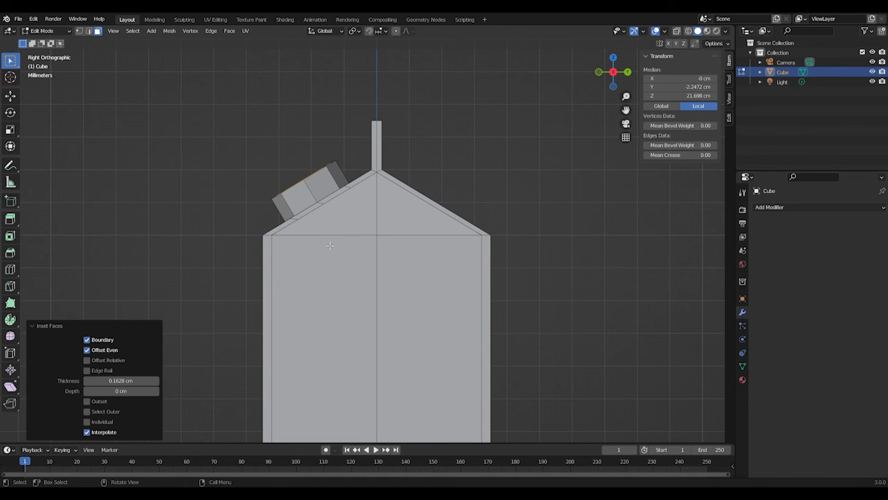
scroll(319, 233, up, 2)
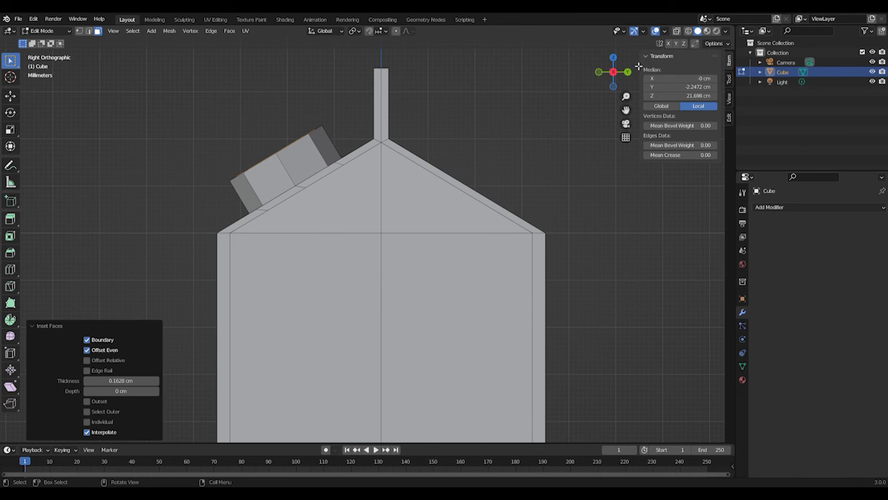
click(677, 32)
scroll(238, 191, up, 1)
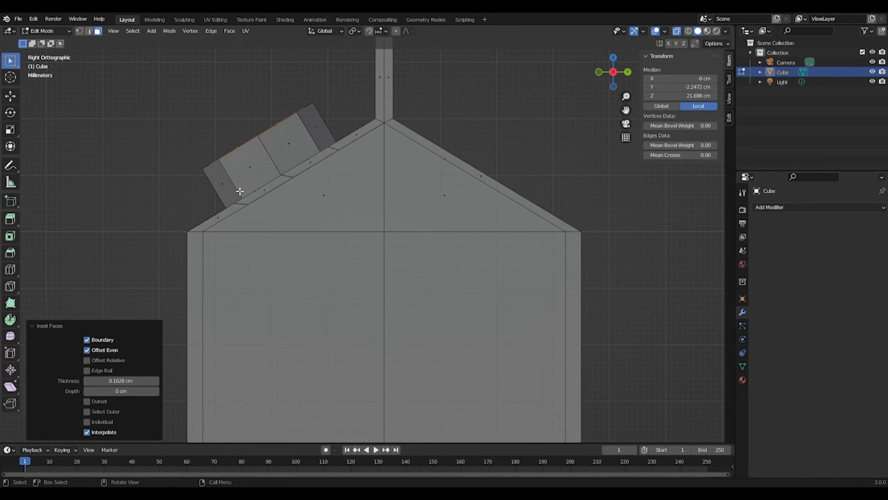
shift+middle_drag(239, 191, 313, 268)
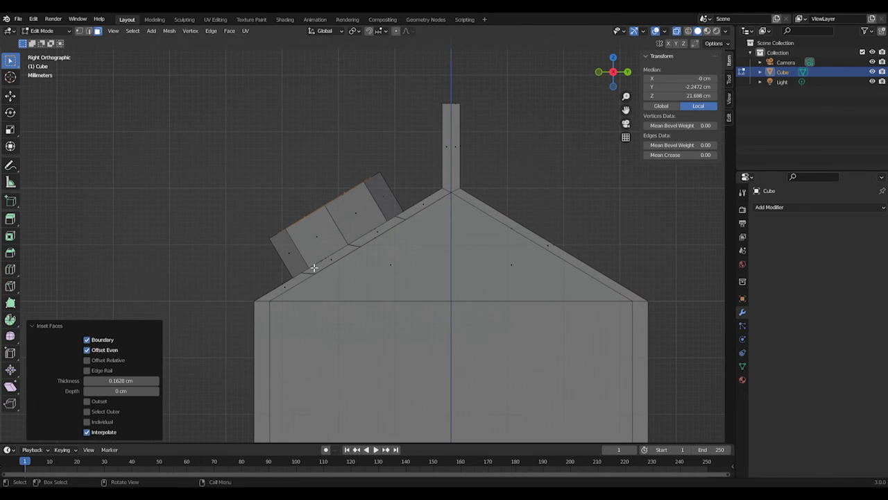
key(e)
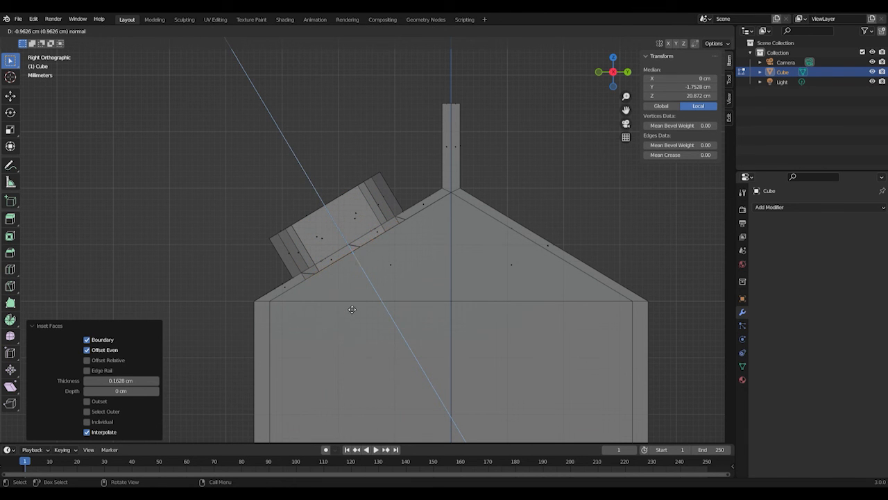
click(352, 308)
middle_drag(361, 313, 425, 347)
click(677, 31)
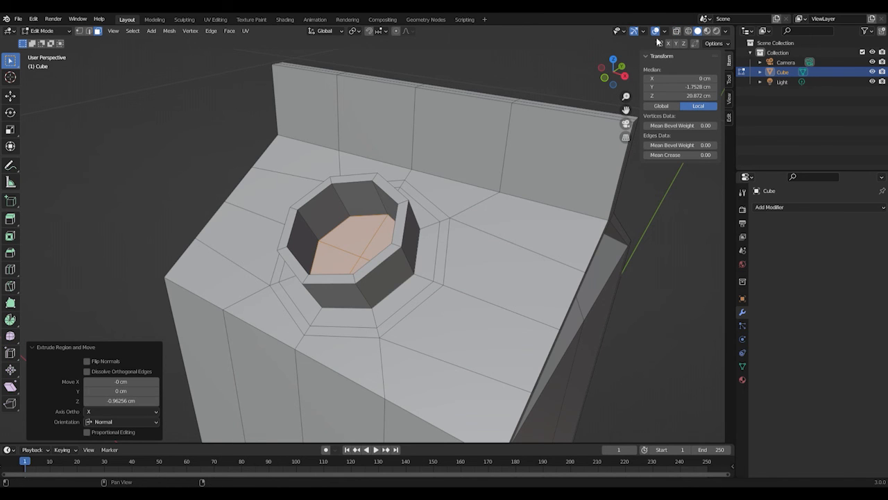
middle_drag(445, 299, 397, 252)
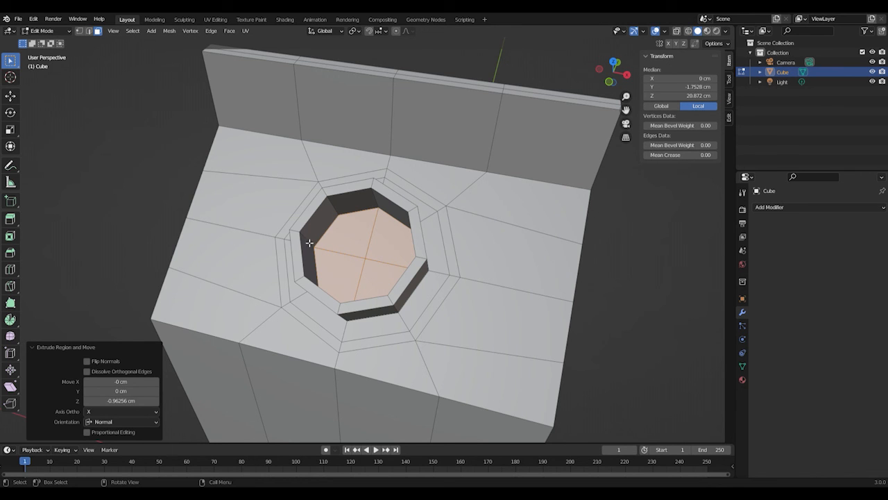
middle_drag(381, 270, 326, 212)
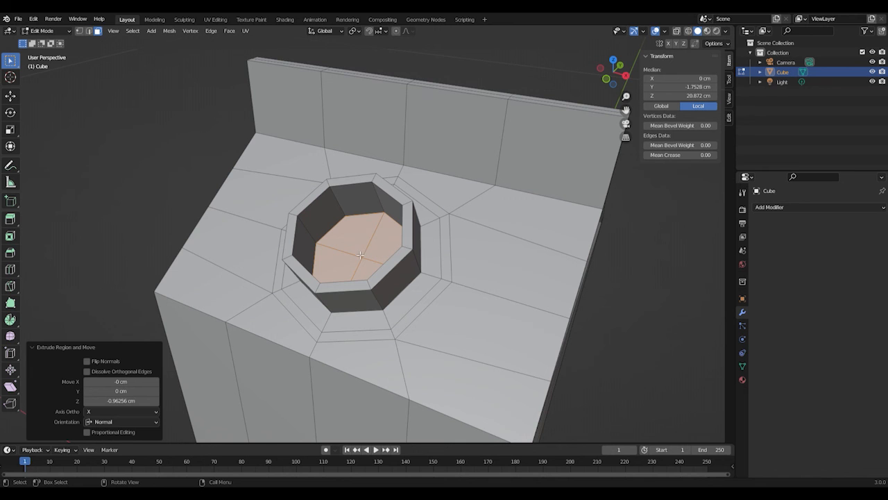
scroll(424, 293, down, 2)
middle_drag(424, 294, 385, 278)
scroll(399, 341, down, 3)
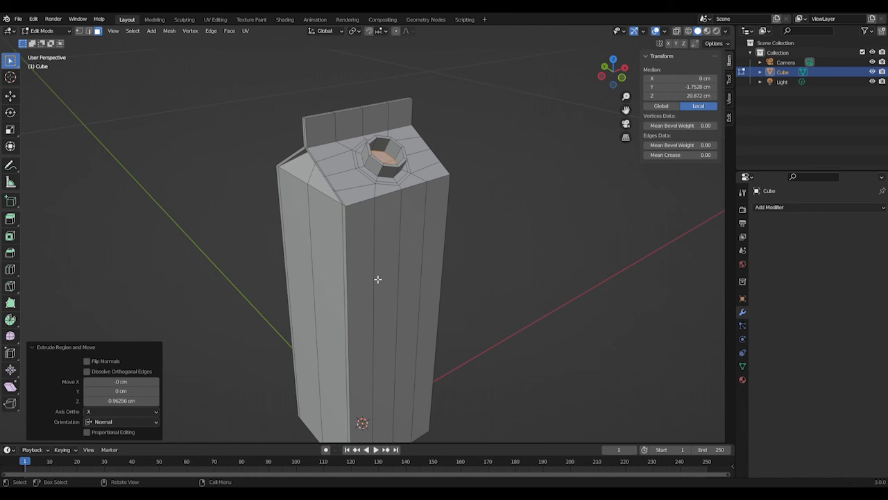